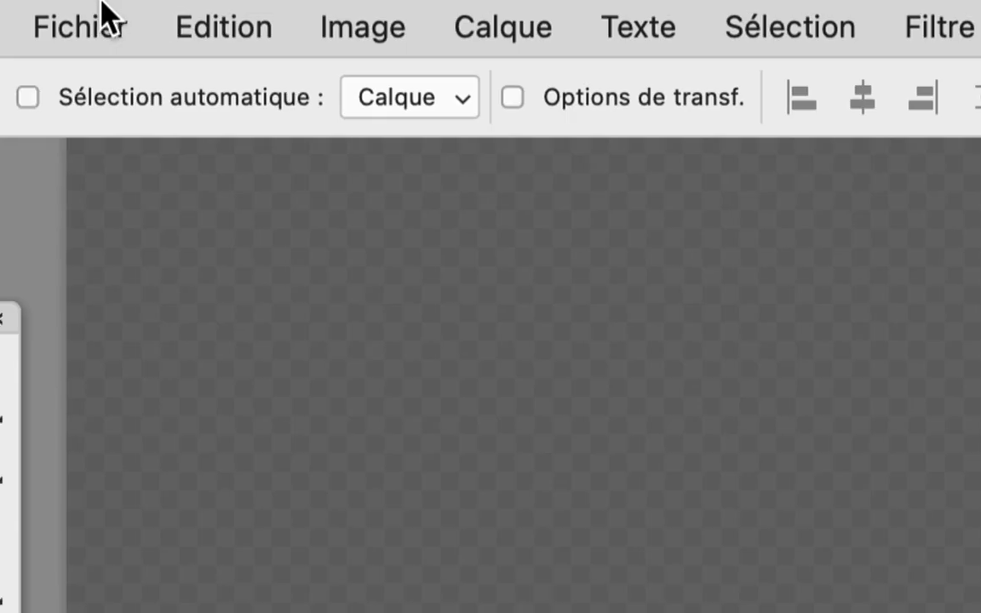
{"action": "left_click", "coordinate": [99, 6]}
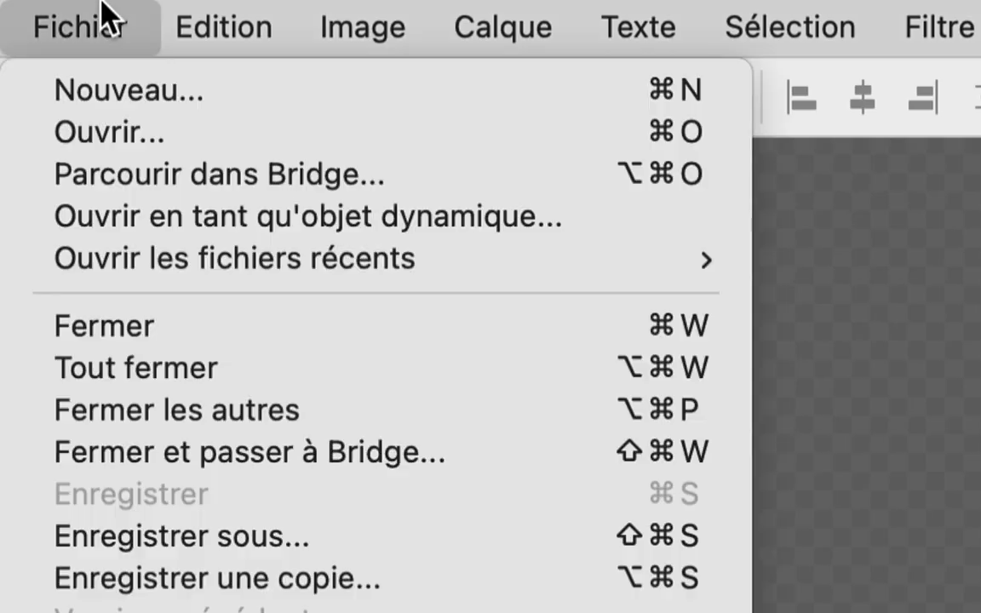
{"action": "mouse_move", "coordinate": [123, 258]}
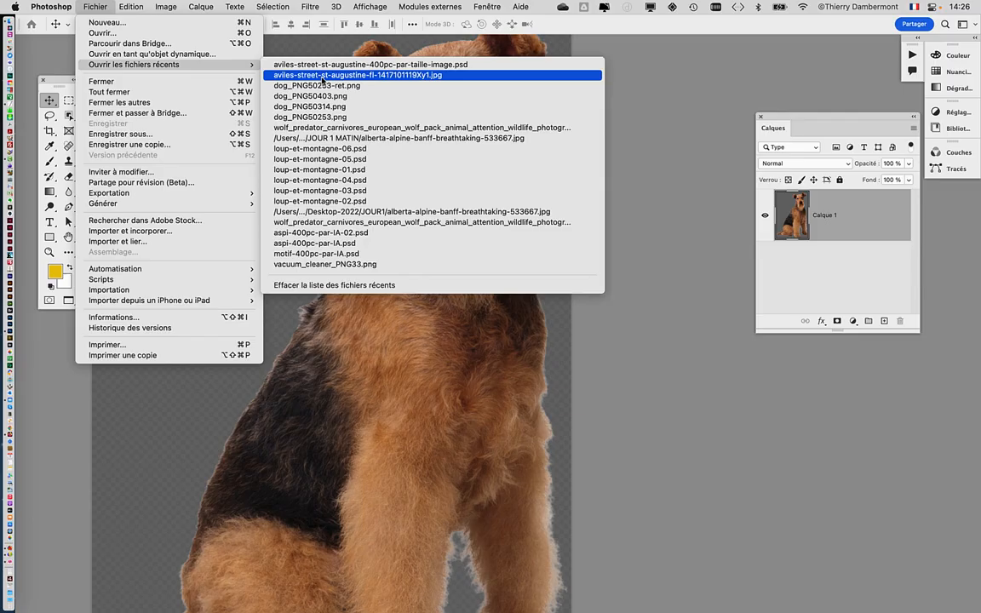
{"action": "left_click", "coordinate": [324, 76]}
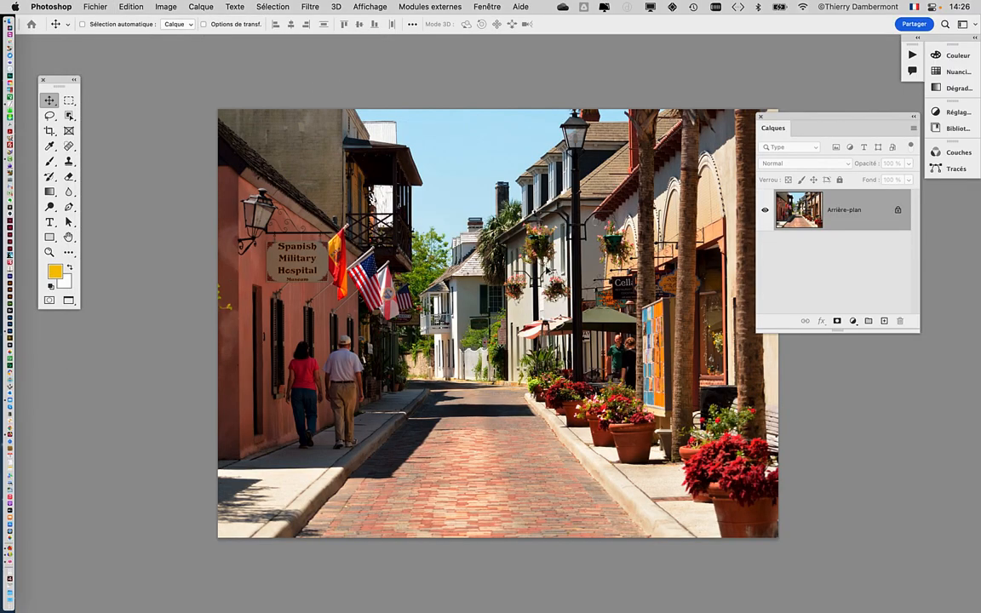
- Check the street photo's pixel dimensions in the Image Size dialog and close it without changes
{"action": "left_click", "coordinate": [165, 7]}
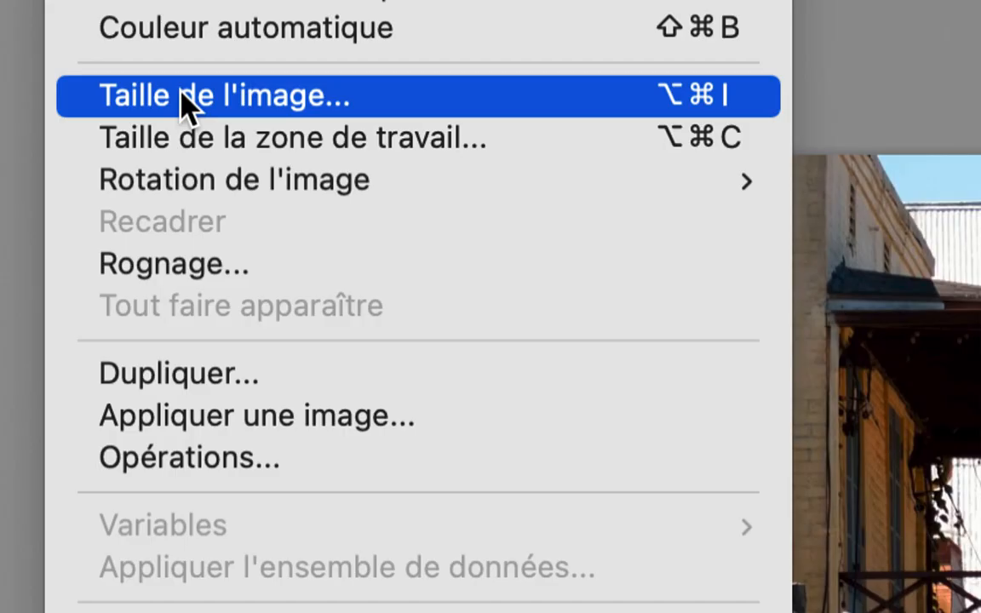
{"action": "left_click", "coordinate": [185, 101]}
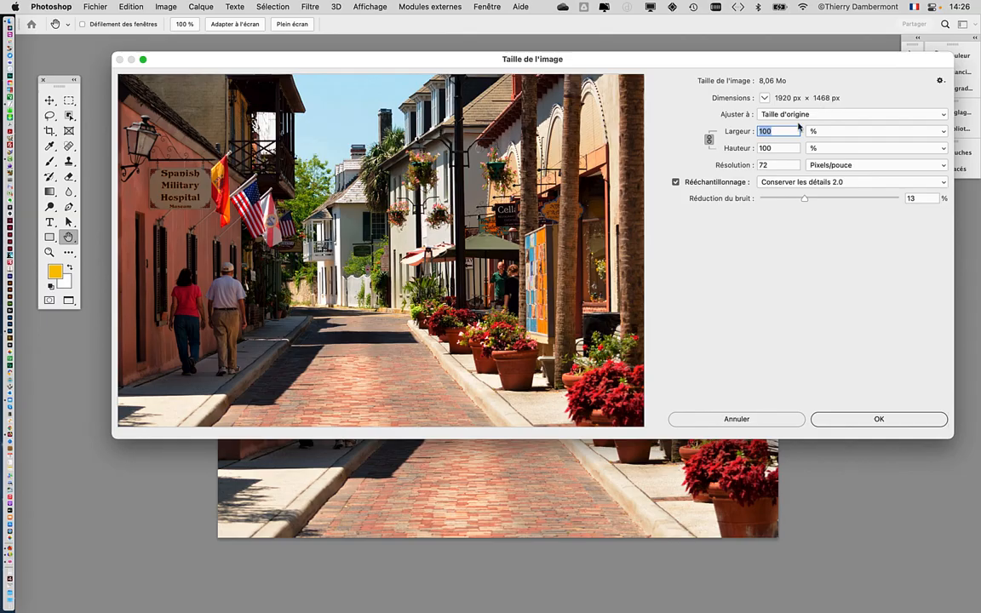
{"action": "left_click", "coordinate": [771, 420]}
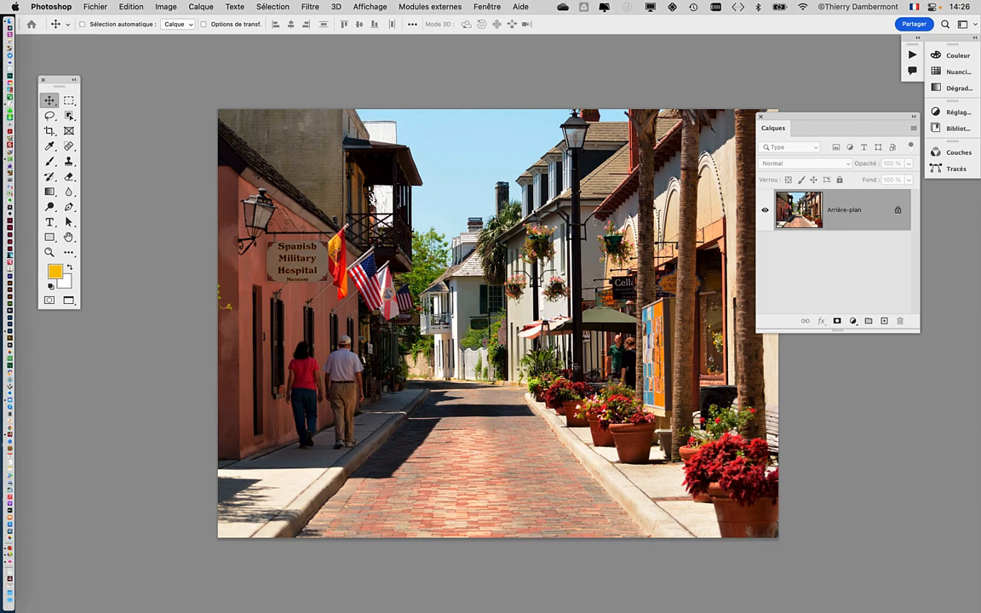
- Examine the street photo's pixel detail up close, especially the flower pots and the green hanging basket
{"action": "left_click_drag", "start_coordinate": [472, 288], "coordinate": [381, 262]}
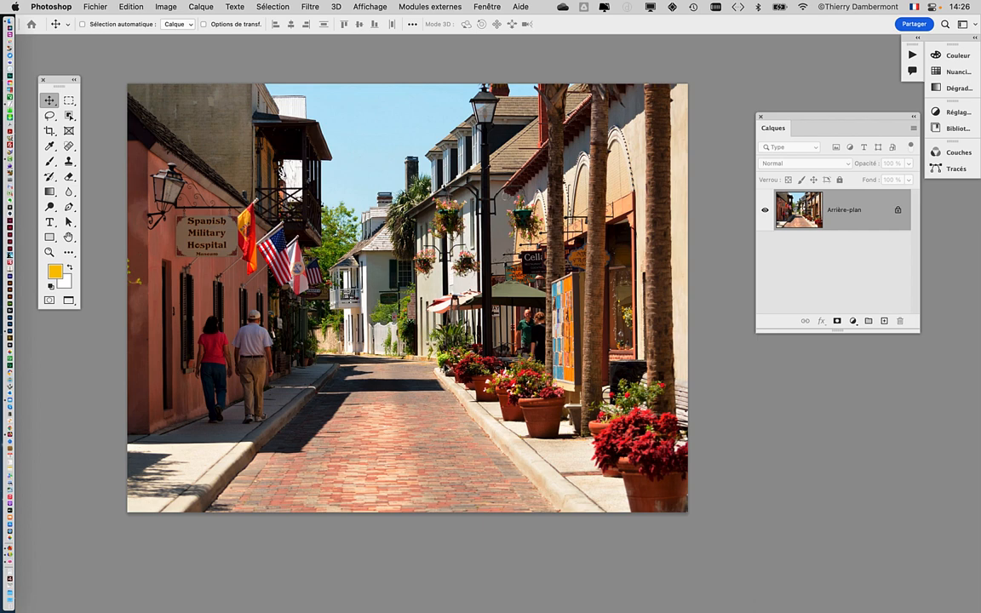
{"action": "scroll", "coordinate": [459, 349], "scroll_direction": "up", "scroll_amount": 8}
{"action": "scroll", "coordinate": [459, 349], "scroll_direction": "down", "scroll_amount": 8}
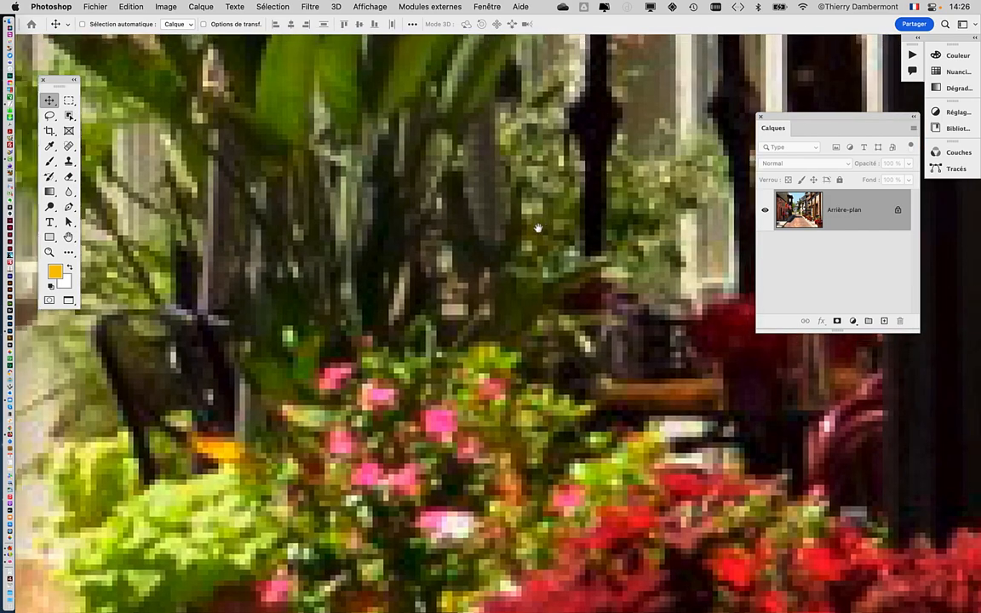
{"action": "scroll", "coordinate": [426, 290], "scroll_direction": "down", "scroll_amount": 5}
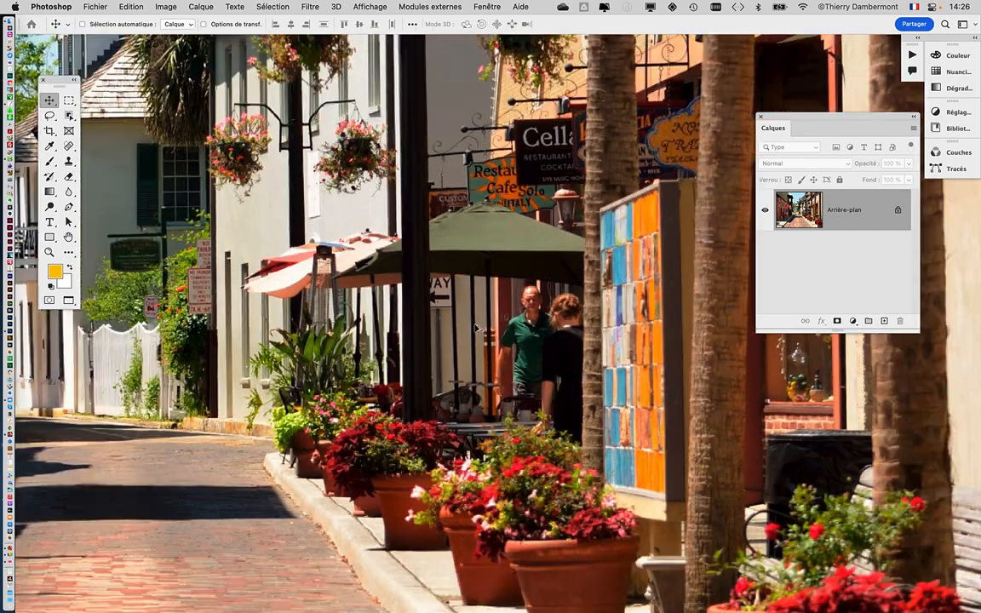
{"action": "scroll", "coordinate": [481, 200], "scroll_direction": "up", "scroll_amount": 8}
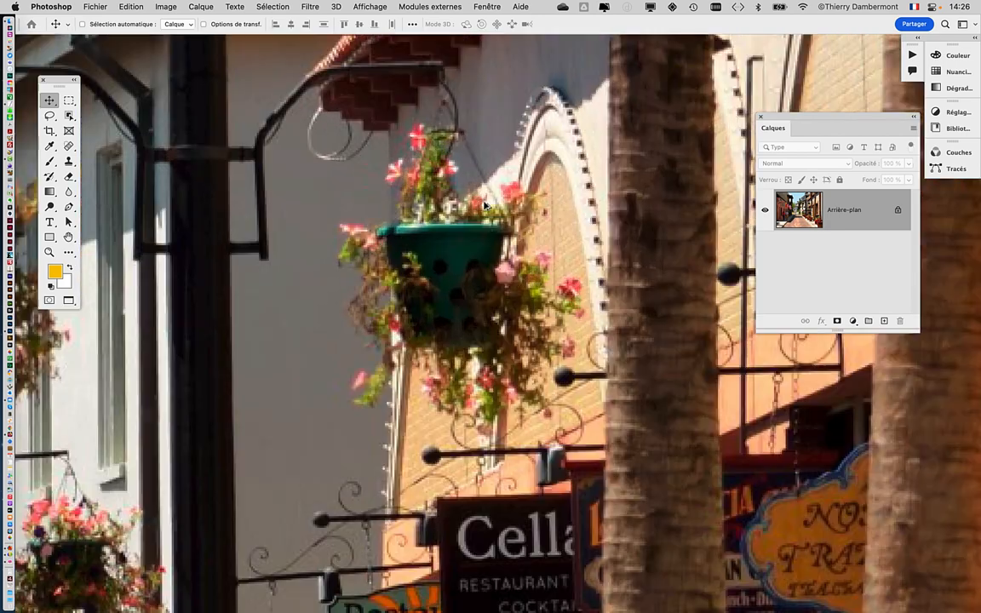
{"action": "scroll", "coordinate": [328, 216], "scroll_direction": "down", "scroll_amount": 3}
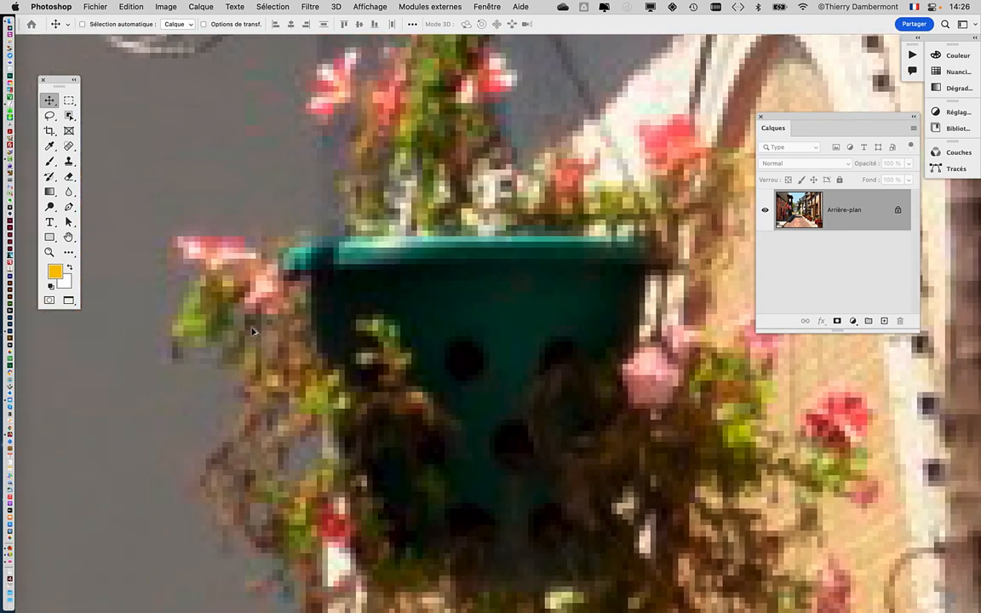
{"action": "scroll", "coordinate": [254, 329], "scroll_direction": "up", "scroll_amount": 5}
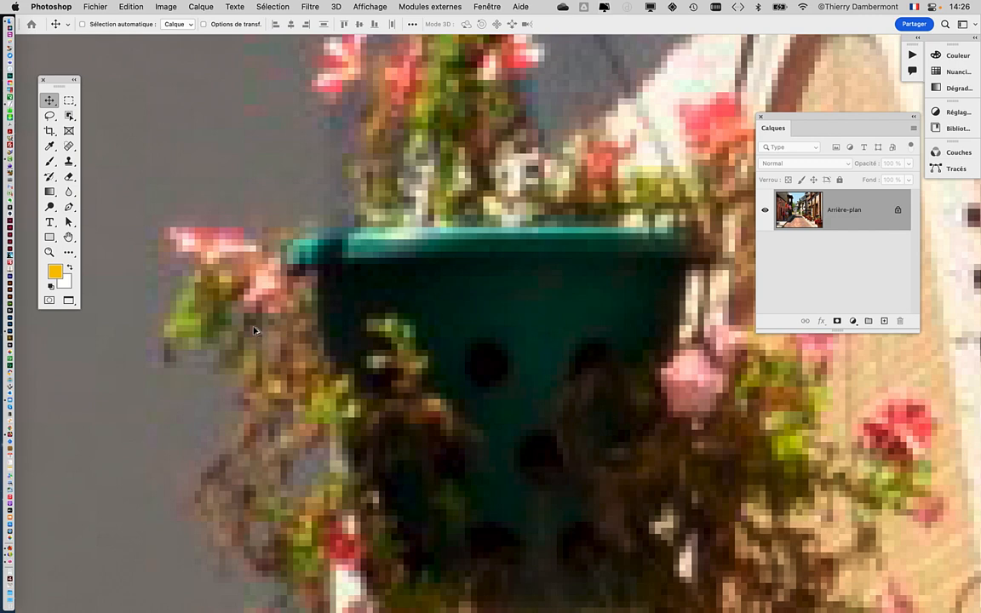
{"action": "scroll", "coordinate": [252, 331], "scroll_direction": "down", "scroll_amount": 2}
{"action": "scroll", "coordinate": [250, 351], "scroll_direction": "down", "scroll_amount": 6}
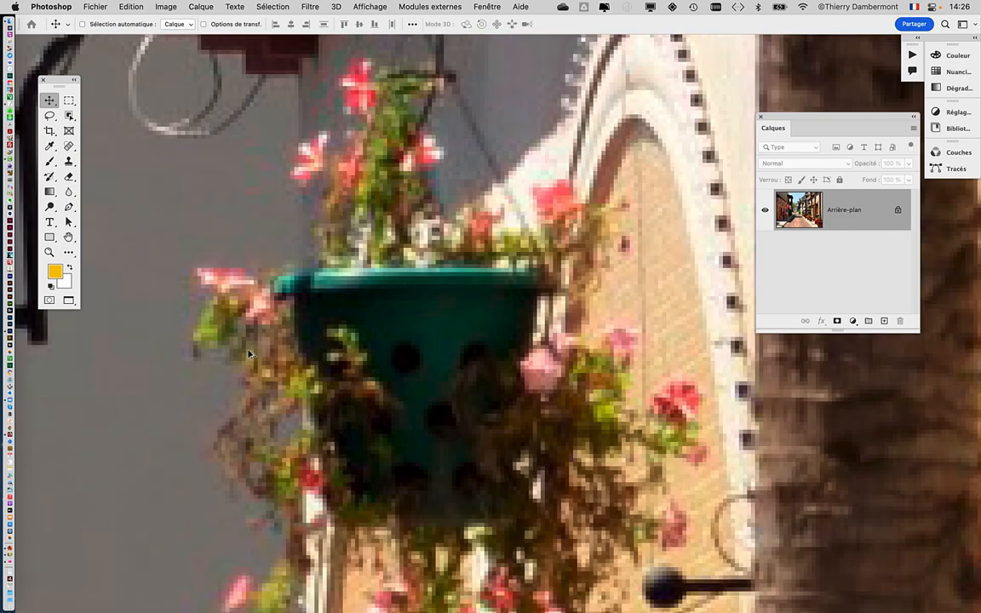
{"action": "scroll", "coordinate": [250, 352], "scroll_direction": "down", "scroll_amount": 6}
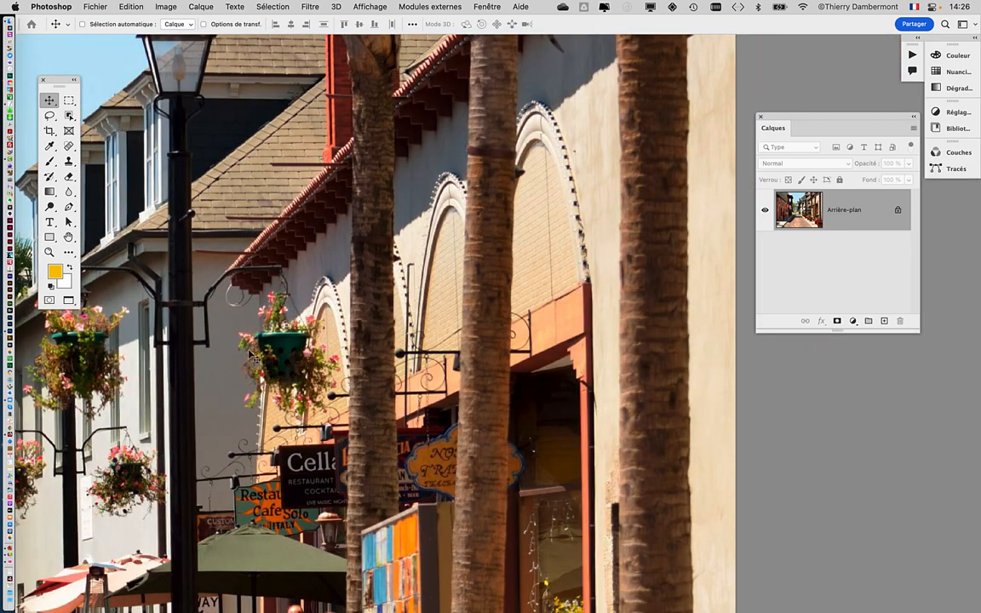
{"action": "scroll", "coordinate": [414, 263], "scroll_direction": "down", "scroll_amount": 5}
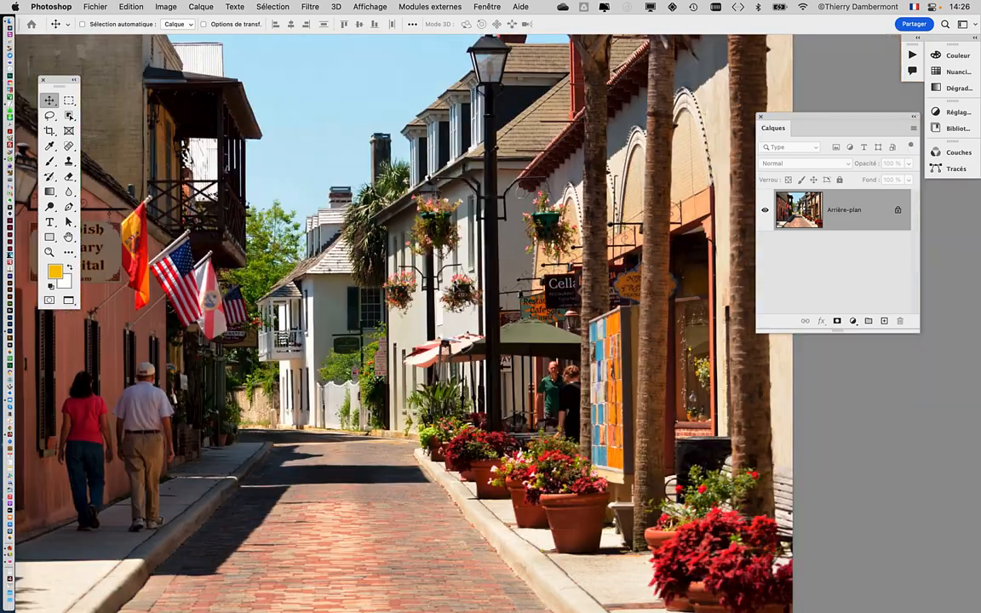
- Review the resampling and noise reduction settings for Image Size, leaving the photo's size as it is
{"action": "left_click", "coordinate": [166, 7]}
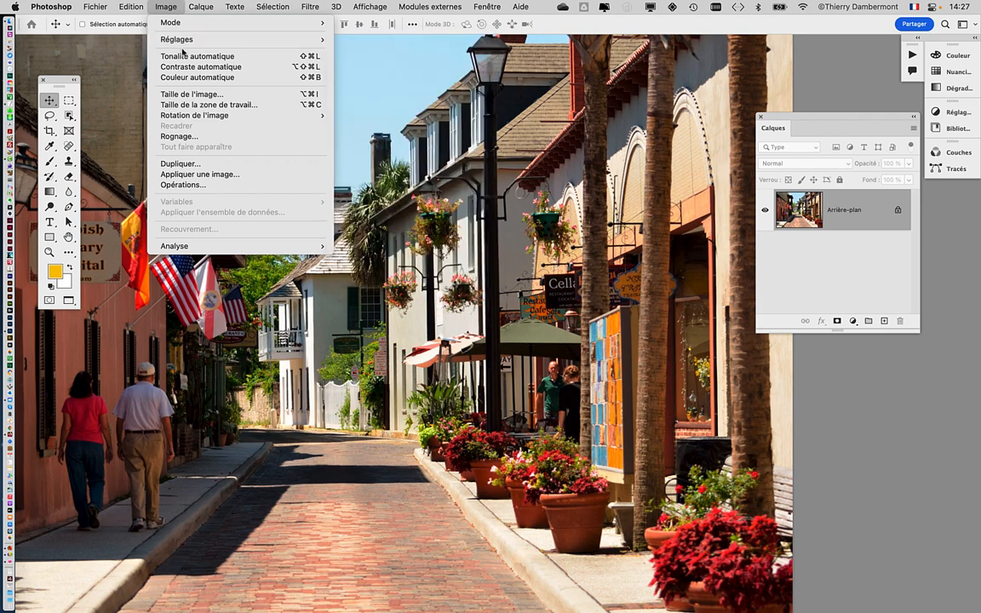
{"action": "left_click", "coordinate": [177, 94]}
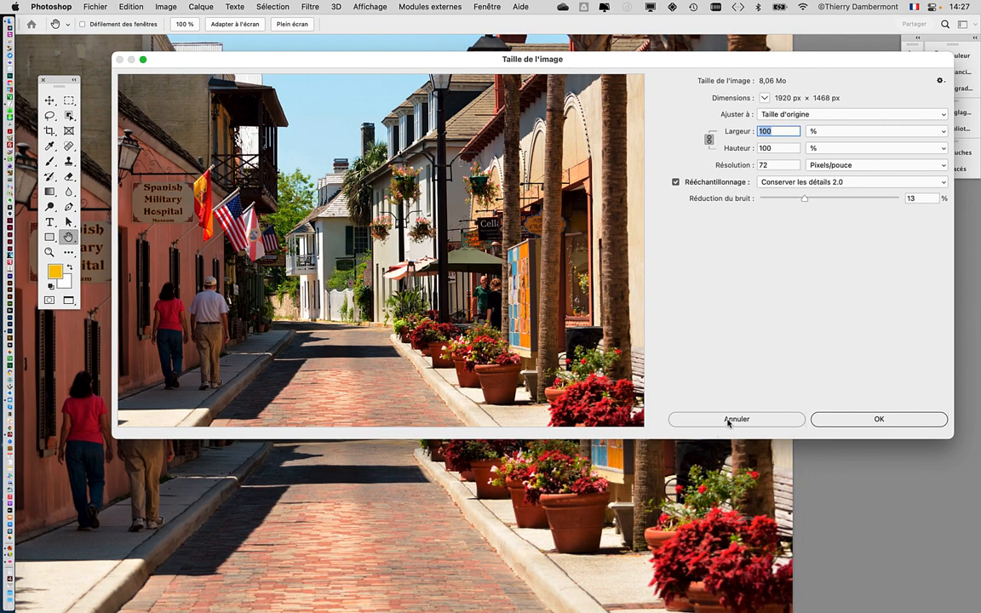
{"action": "left_click", "coordinate": [730, 420]}
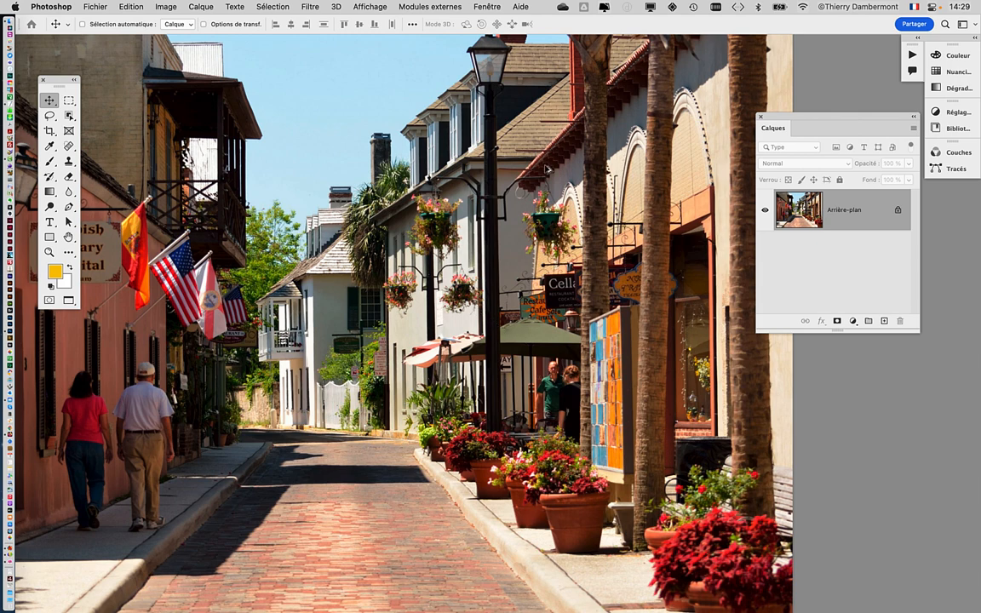
- Open Neural Filters for the street photo and enable the Super zoom filter
{"action": "scroll", "coordinate": [544, 168], "scroll_direction": "up", "scroll_amount": 5}
{"action": "left_click_drag", "start_coordinate": [483, 302], "coordinate": [393, 279]}
{"action": "scroll", "coordinate": [358, 256], "scroll_direction": "down", "scroll_amount": 2}
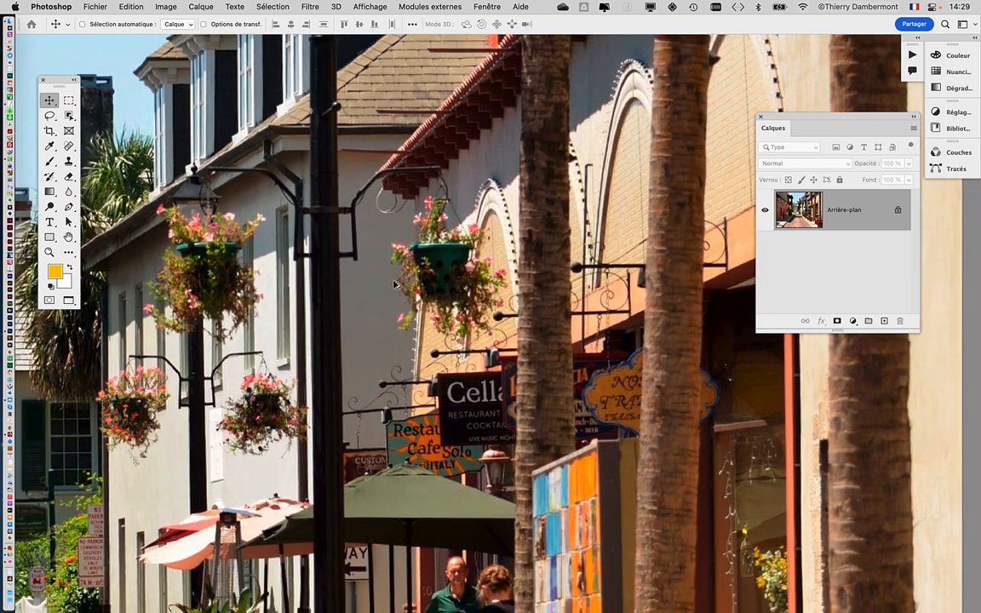
{"action": "left_click", "coordinate": [310, 6]}
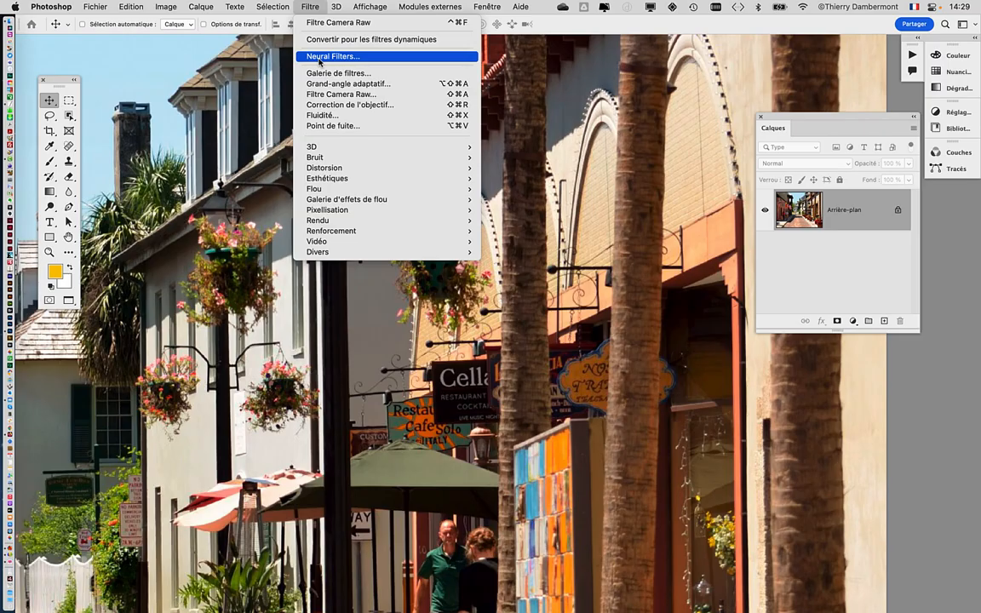
{"action": "left_click", "coordinate": [320, 59]}
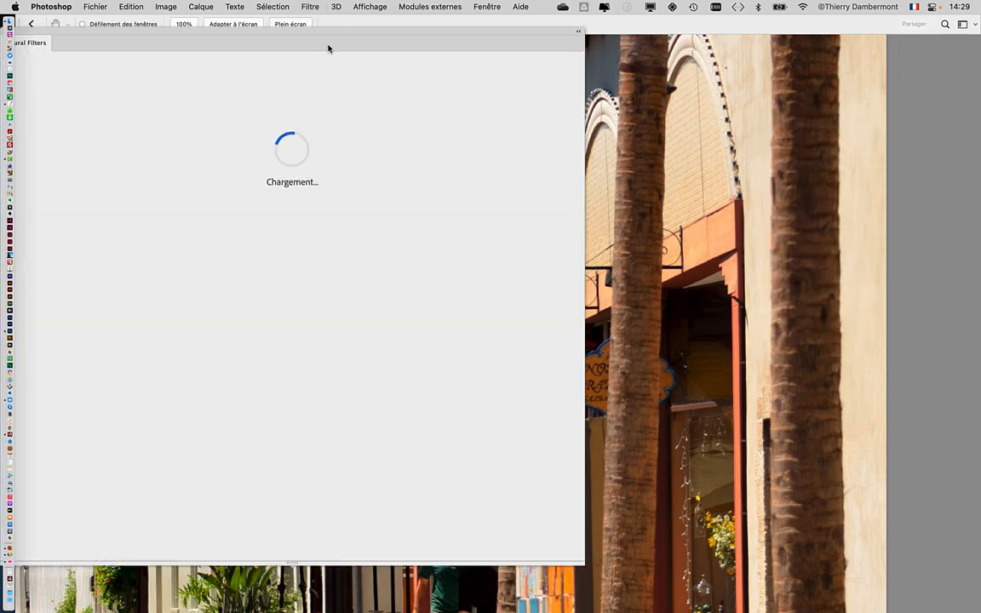
{"action": "left_click_drag", "start_coordinate": [90, 37], "coordinate": [233, 43]}
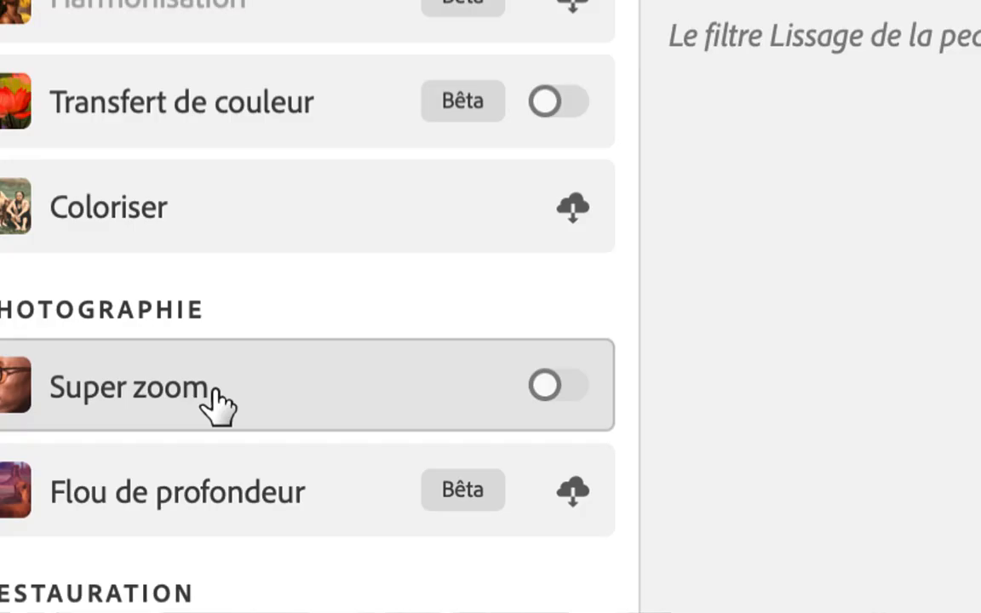
{"action": "mouse_move", "coordinate": [213, 394]}
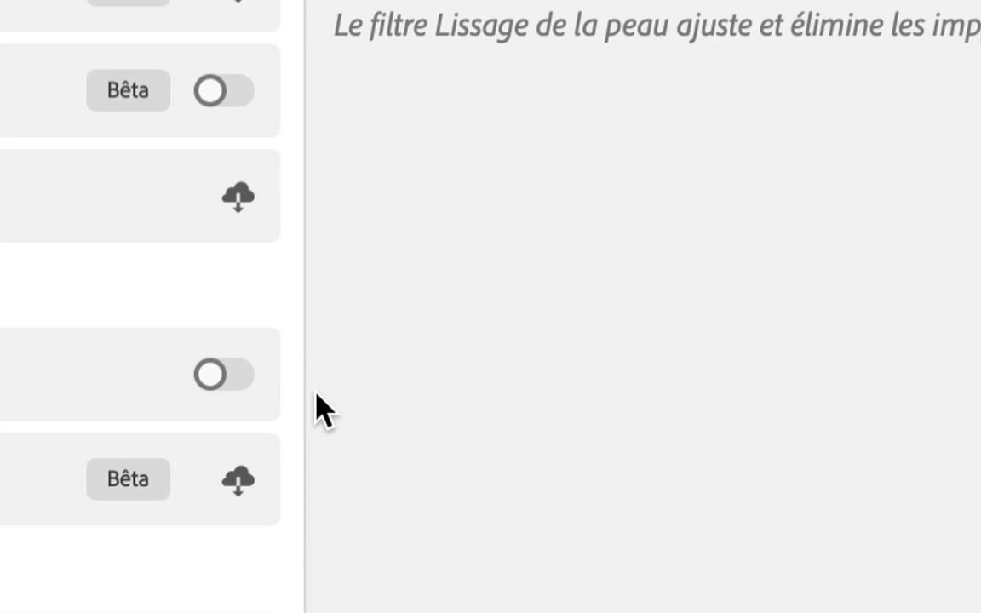
{"action": "left_click", "coordinate": [235, 379]}
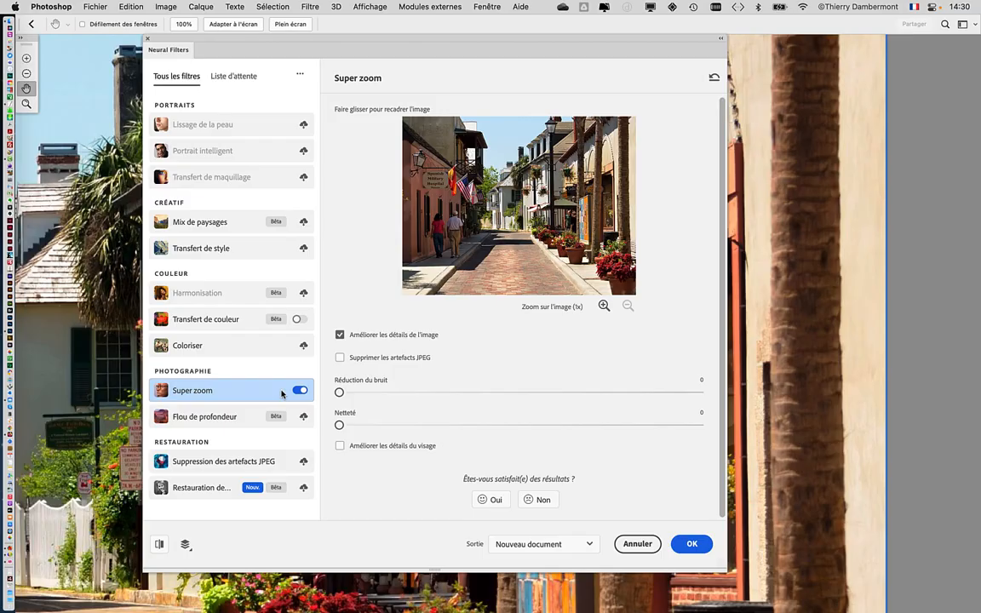
- Set the Super zoom output to Nouveau document and make the Neural Filters window smaller
{"action": "mouse_move", "coordinate": [284, 406]}
{"action": "left_click_drag", "start_coordinate": [584, 569], "coordinate": [584, 392]}
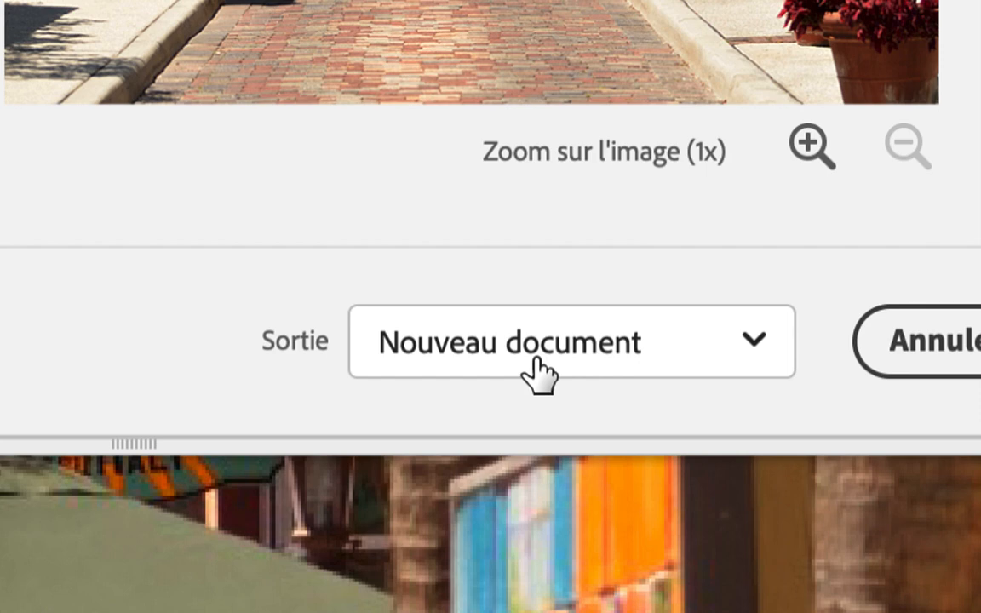
{"action": "left_click", "coordinate": [535, 372]}
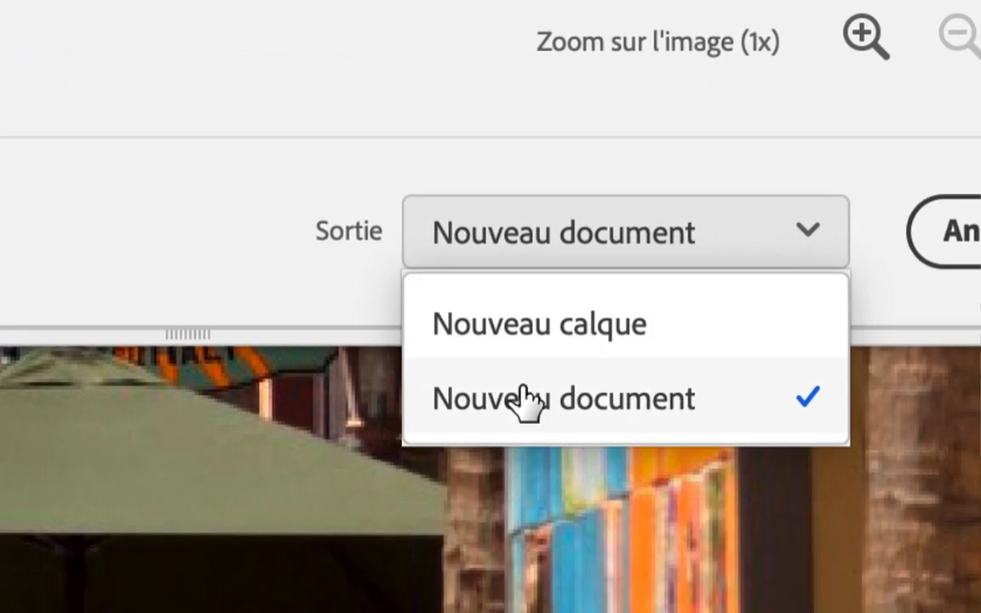
{"action": "left_click", "coordinate": [469, 504]}
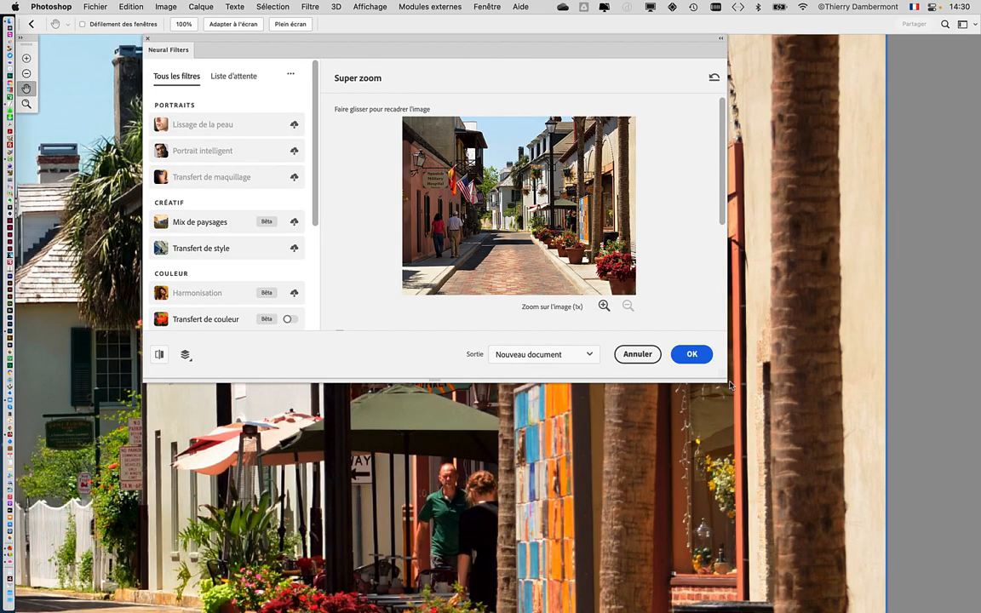
{"action": "left_click_drag", "start_coordinate": [725, 380], "coordinate": [663, 487]}
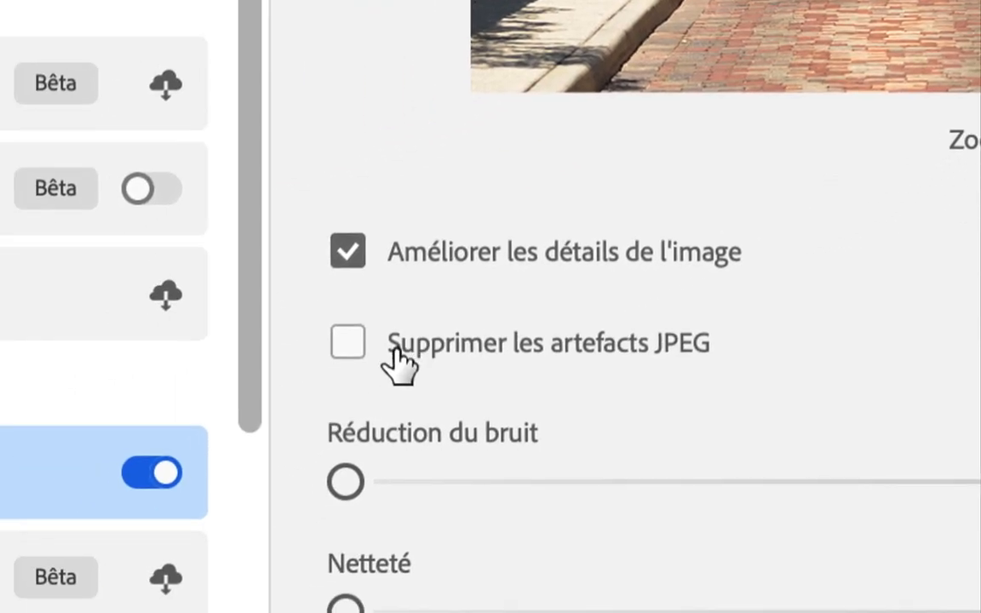
- Enable JPEG artefact removal for Super zoom and raise the image zoom to 4x
{"action": "left_click", "coordinate": [352, 358]}
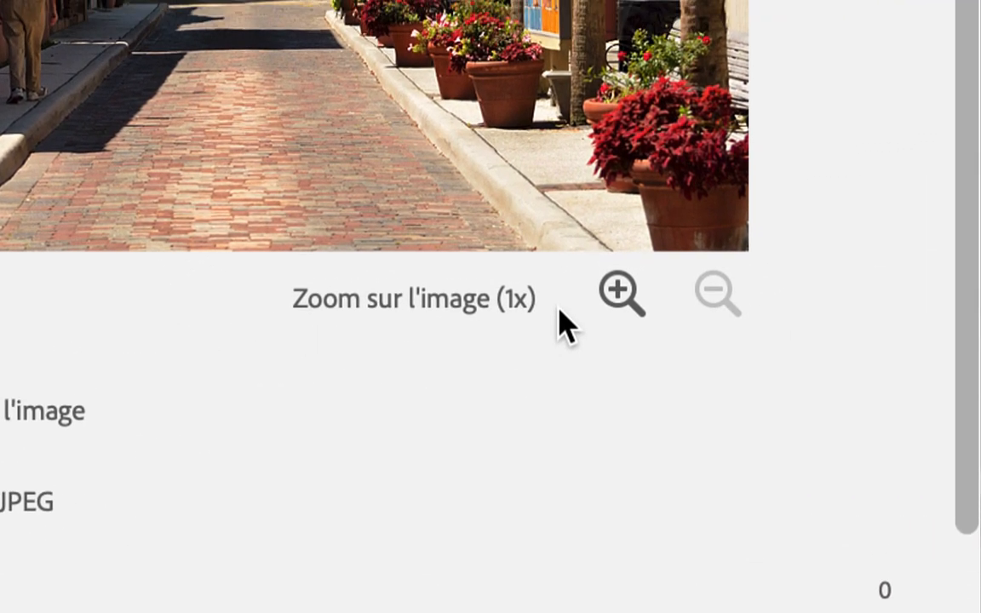
{"action": "left_click", "coordinate": [615, 298]}
{"action": "left_click", "coordinate": [615, 298]}
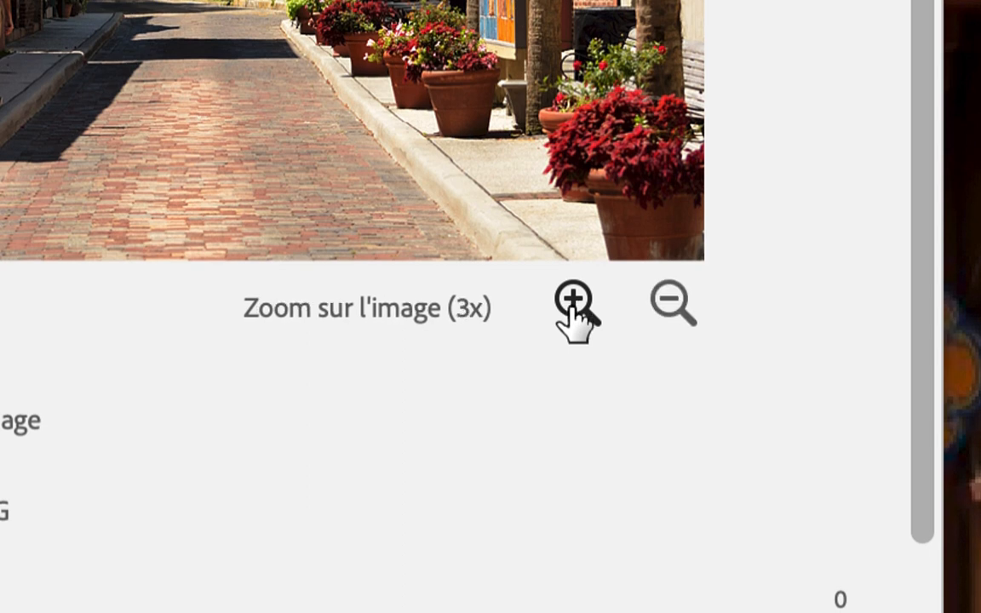
{"action": "left_click", "coordinate": [574, 302]}
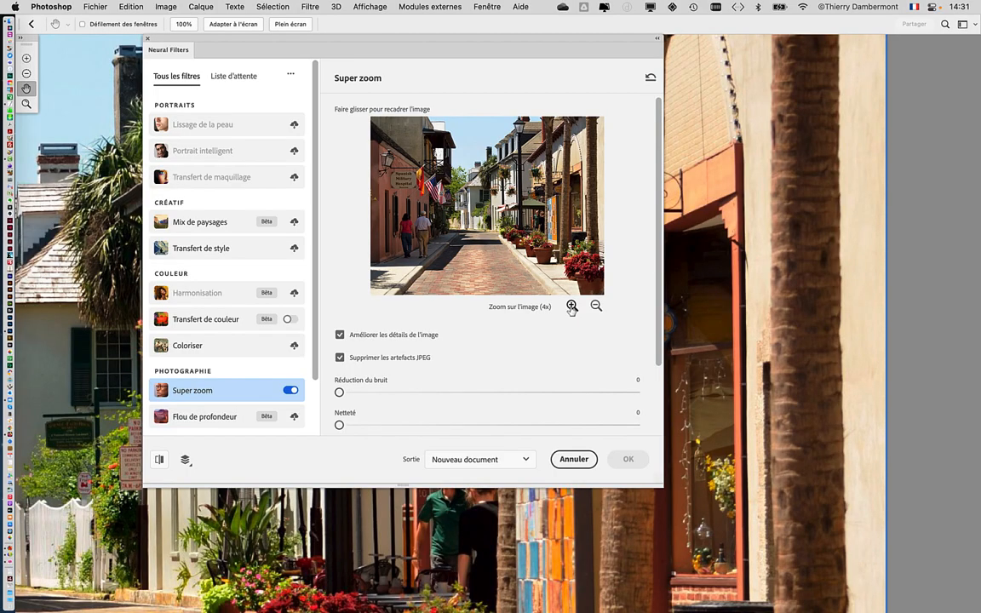
- Shrink the Neural Filters window, set it aside and inspect the green hanging basket up close while Super zoom is processing
{"action": "left_click_drag", "start_coordinate": [656, 476], "coordinate": [469, 461]}
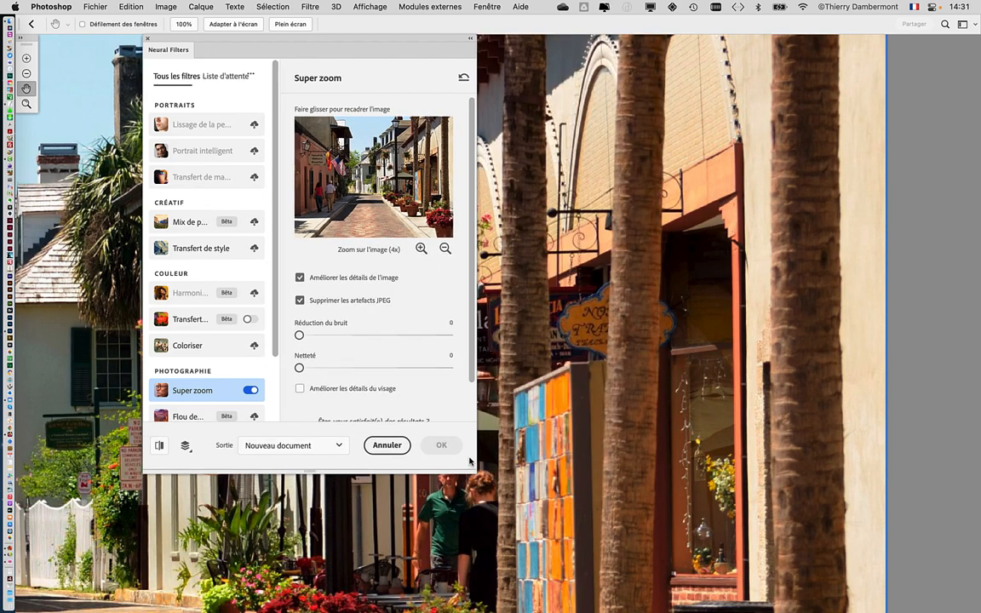
{"action": "left_click_drag", "start_coordinate": [187, 37], "coordinate": [724, 79]}
{"action": "scroll", "coordinate": [440, 197], "scroll_direction": "up", "scroll_amount": 5}
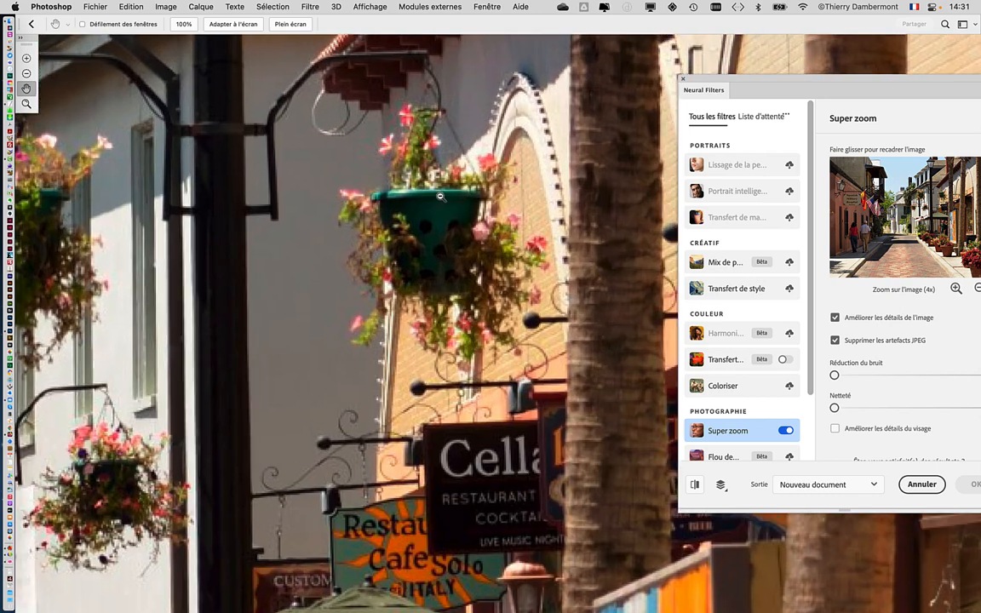
{"action": "scroll", "coordinate": [441, 197], "scroll_direction": "up", "scroll_amount": 4}
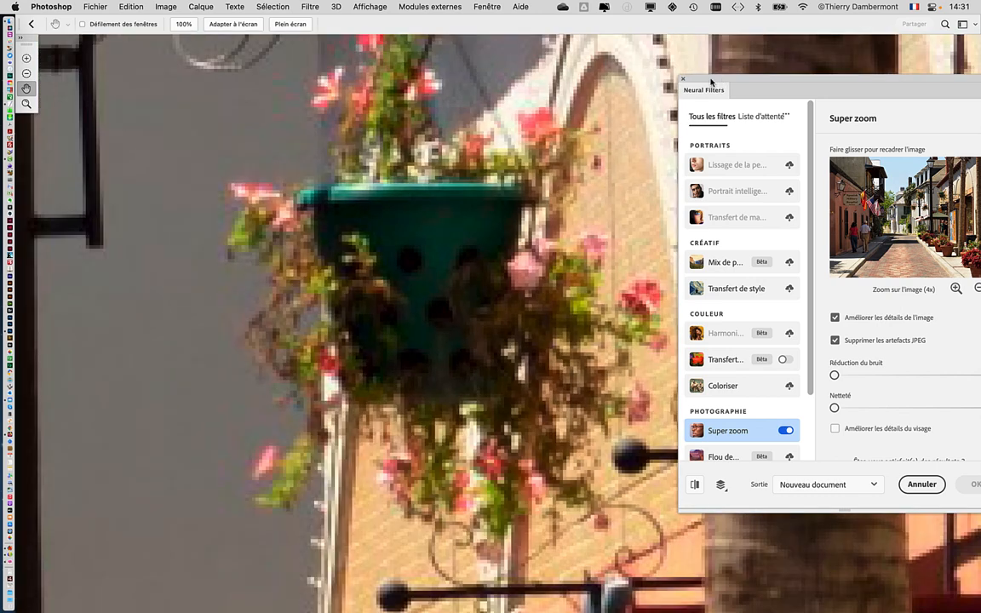
{"action": "left_click_drag", "start_coordinate": [711, 81], "coordinate": [446, 54]}
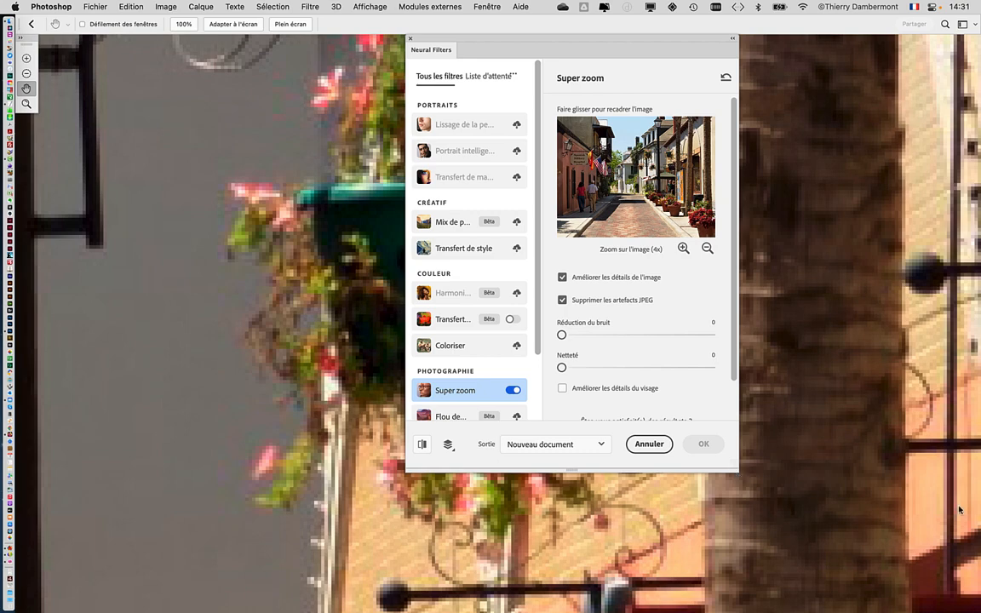
- Enlarge the Neural Filters window and set it aside to uncover the Super zoom preview
{"action": "left_click_drag", "start_coordinate": [738, 471], "coordinate": [816, 501]}
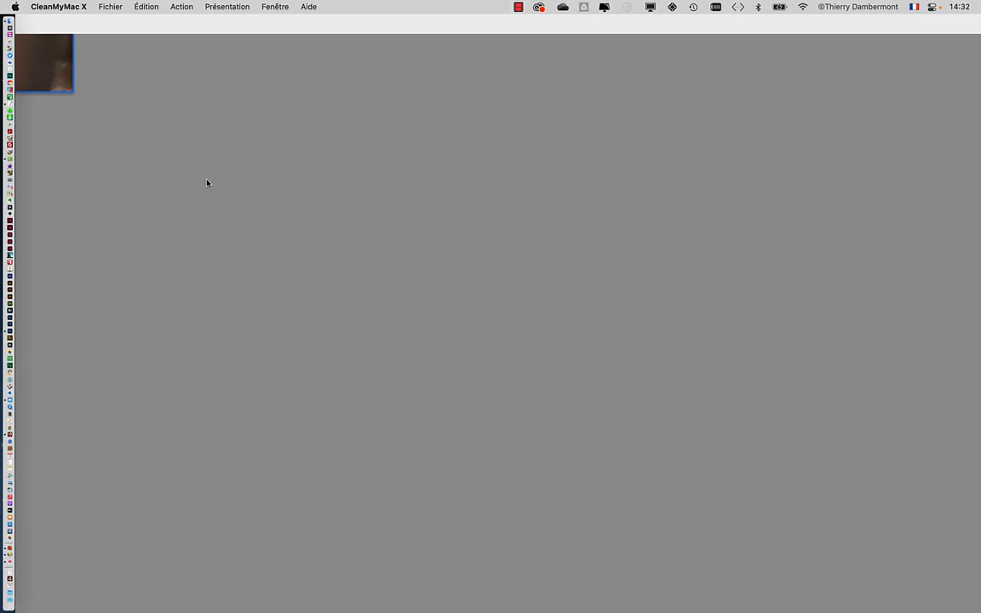
{"action": "left_click", "coordinate": [207, 184]}
{"action": "left_click_drag", "start_coordinate": [198, 163], "coordinate": [432, 447]}
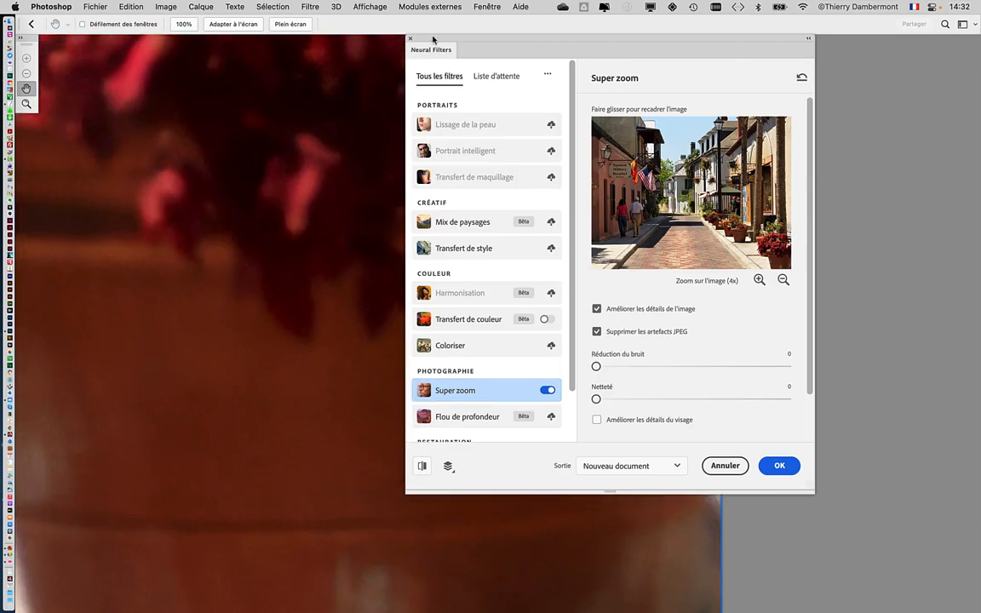
{"action": "left_click_drag", "start_coordinate": [433, 39], "coordinate": [747, 106]}
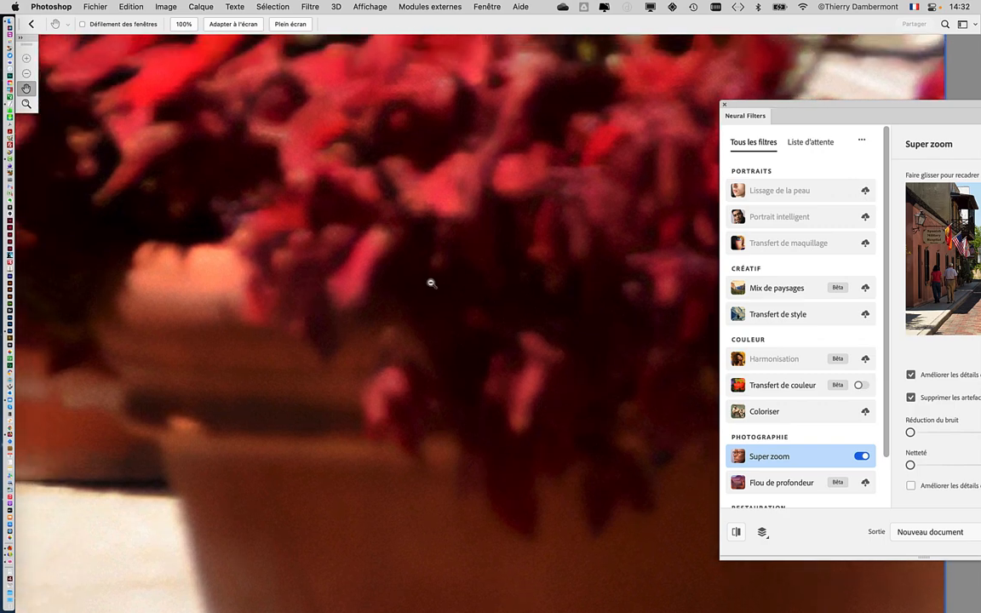
- Examine the Super zoom preview from the red flower pots along the street up to the buildings
{"action": "left_click", "coordinate": [431, 283], "text": "alt"}
{"action": "left_click", "coordinate": [431, 285], "text": "alt"}
{"action": "left_click", "coordinate": [430, 285], "text": "alt"}
{"action": "left_click", "coordinate": [429, 285], "text": "alt"}
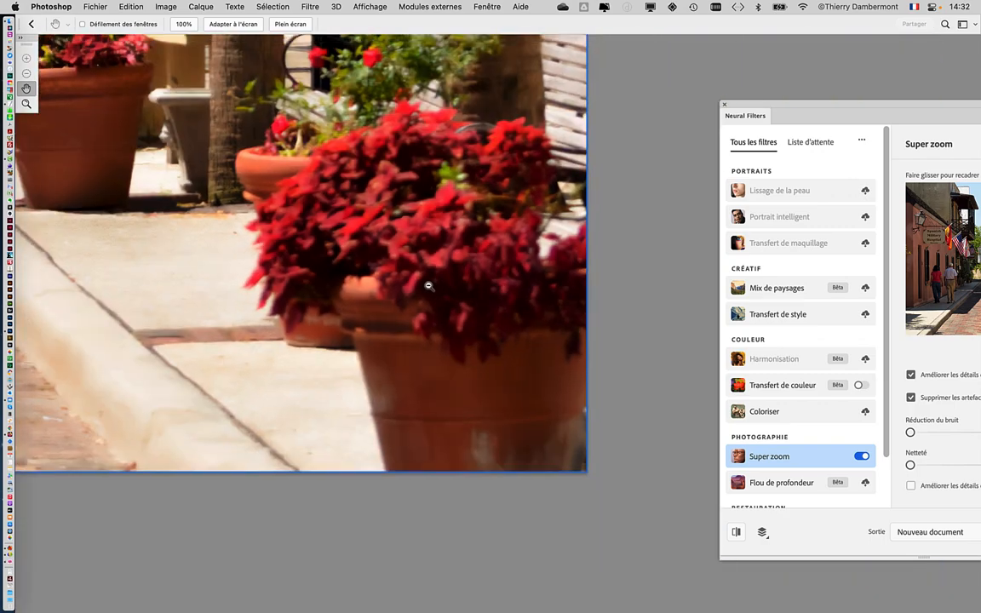
{"action": "left_click", "coordinate": [315, 186], "text": "alt"}
{"action": "left_click_drag", "start_coordinate": [235, 148], "coordinate": [445, 373]}
{"action": "scroll", "coordinate": [524, 315], "scroll_direction": "down", "scroll_amount": 2}
{"action": "scroll", "coordinate": [524, 314], "scroll_direction": "up", "scroll_amount": 2}
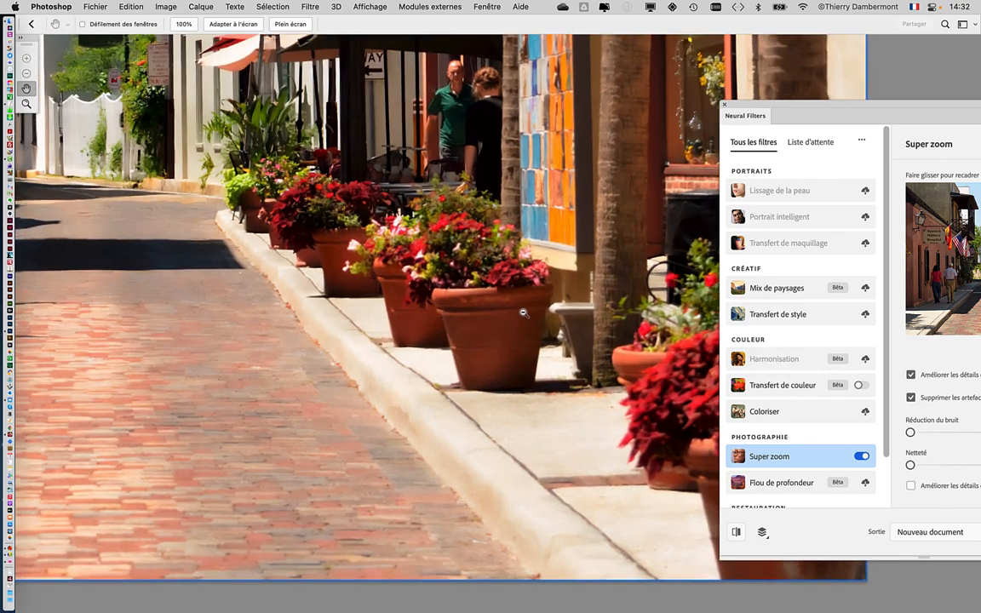
{"action": "scroll", "coordinate": [472, 284], "scroll_direction": "up", "scroll_amount": 10}
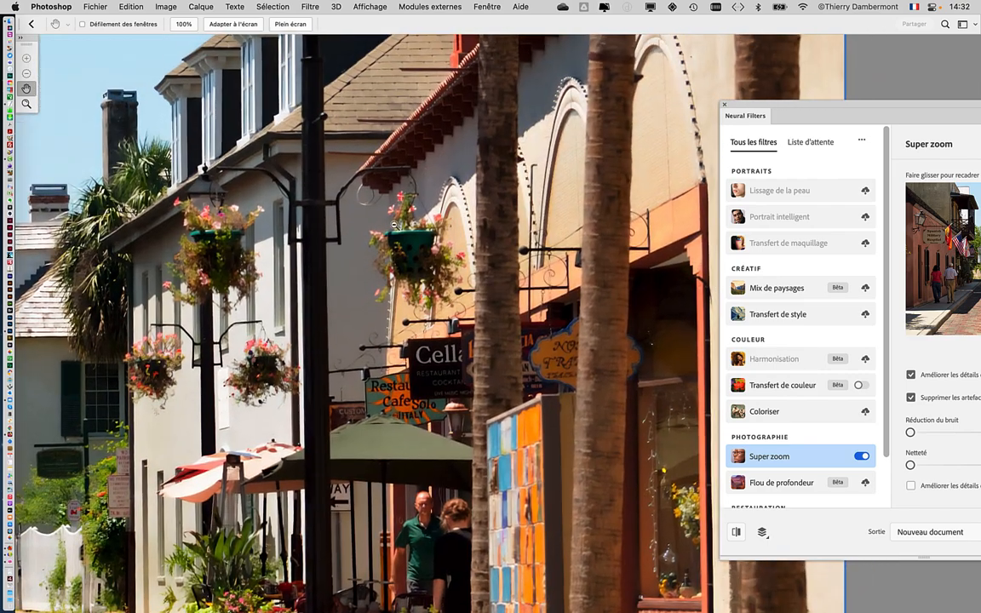
- Examine the detail of the green hanging basket and the restaurant signs up close in the Super zoom preview
{"action": "scroll", "coordinate": [393, 225], "scroll_direction": "up", "scroll_amount": 6}
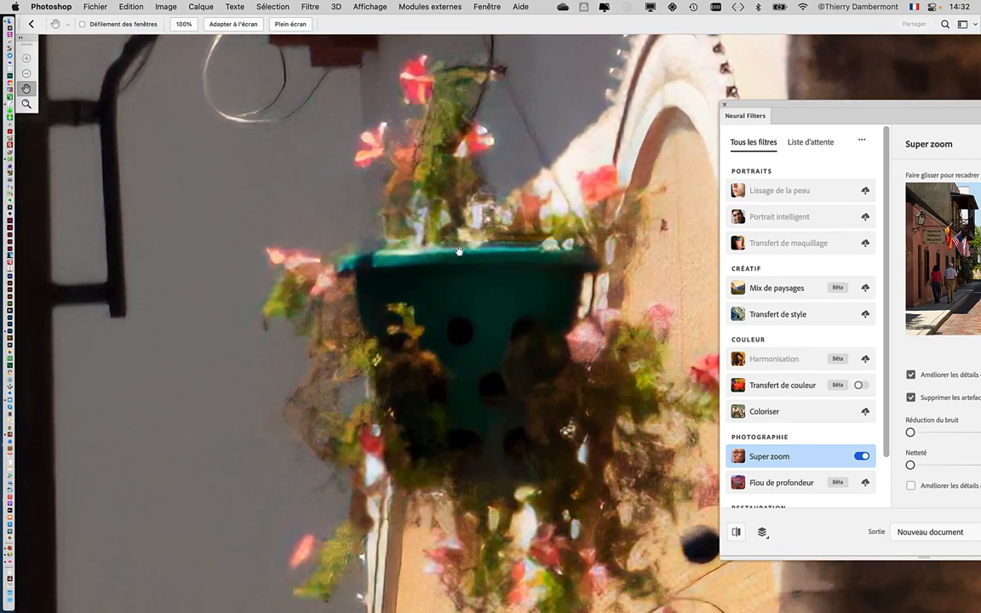
{"action": "left_click_drag", "start_coordinate": [445, 259], "coordinate": [338, 326]}
{"action": "scroll", "coordinate": [353, 229], "scroll_direction": "up", "scroll_amount": 3}
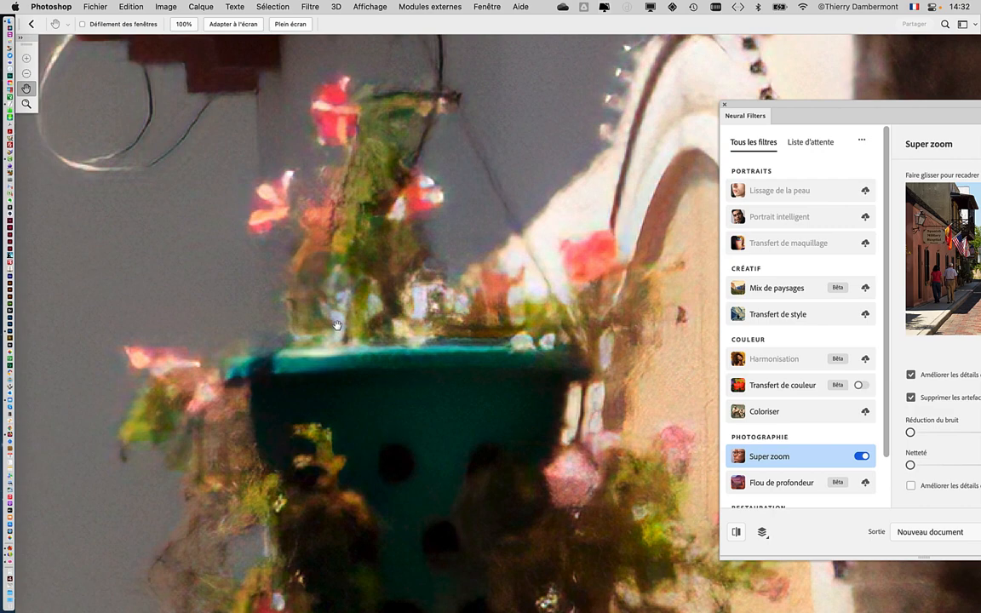
{"action": "scroll", "coordinate": [306, 271], "scroll_direction": "down", "scroll_amount": 5}
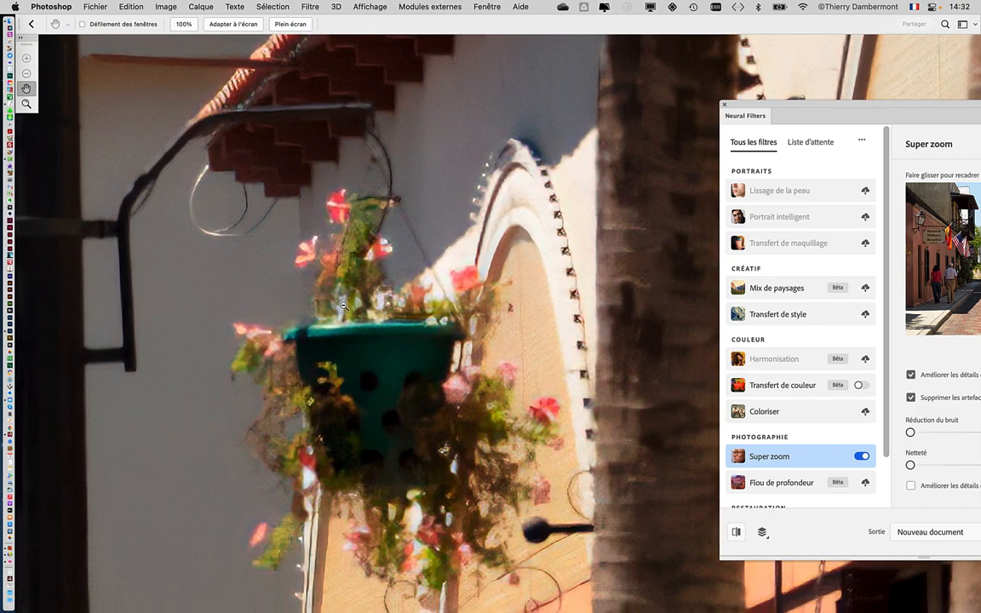
{"action": "scroll", "coordinate": [344, 306], "scroll_direction": "down", "scroll_amount": 2}
{"action": "left_click_drag", "start_coordinate": [323, 358], "coordinate": [367, 333]}
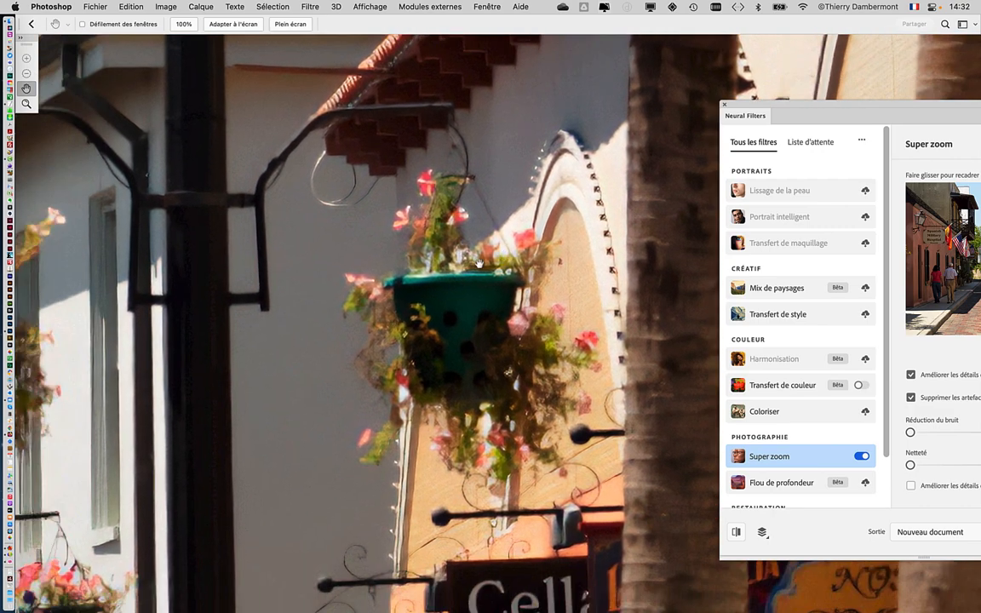
{"action": "left_click_drag", "start_coordinate": [243, 339], "coordinate": [95, 110]}
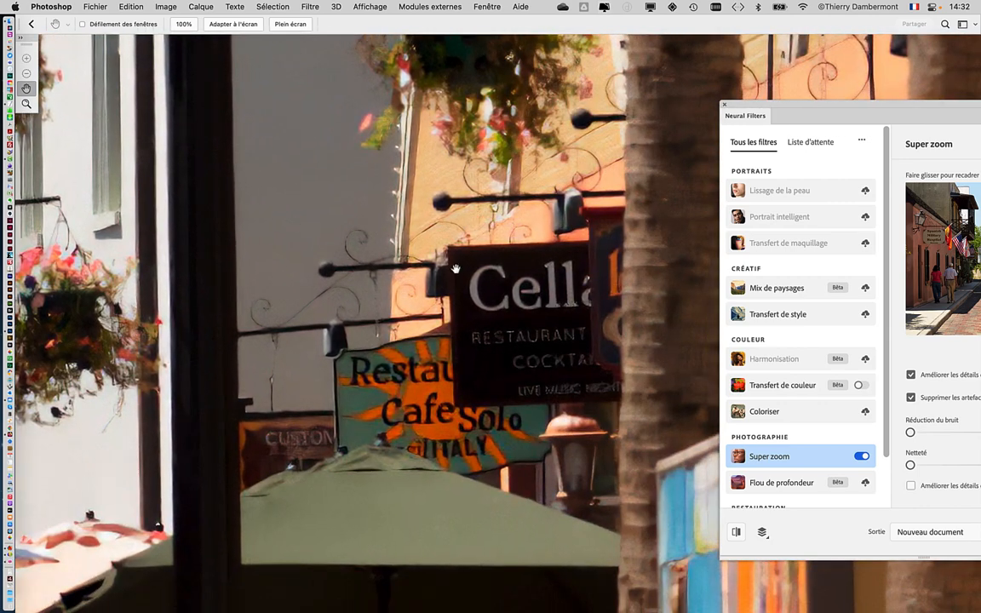
{"action": "left_click_drag", "start_coordinate": [474, 277], "coordinate": [352, 231]}
{"action": "scroll", "coordinate": [405, 223], "scroll_direction": "up", "scroll_amount": 4}
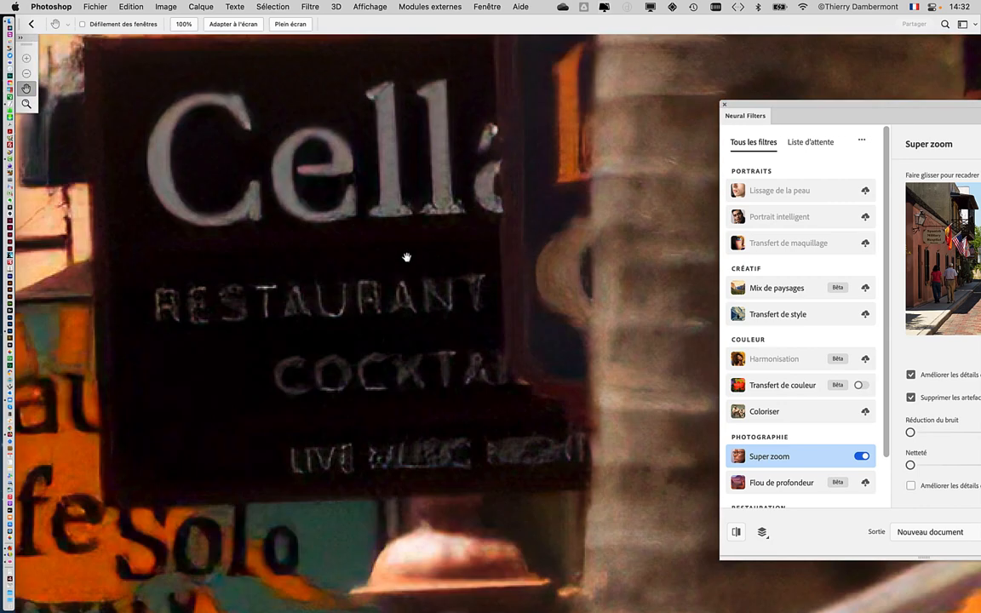
{"action": "scroll", "coordinate": [461, 278], "scroll_direction": "down", "scroll_amount": 5}
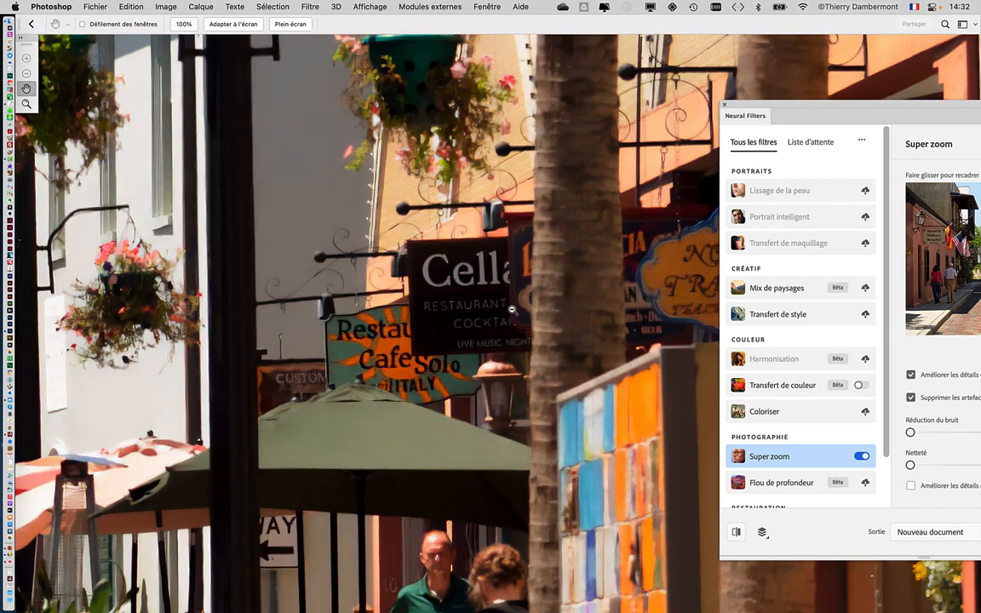
- Bring the Neural Filters window back into full view and apply the 4x Super zoom with output to a new document
{"action": "scroll", "coordinate": [471, 324], "scroll_direction": "down", "scroll_amount": 2}
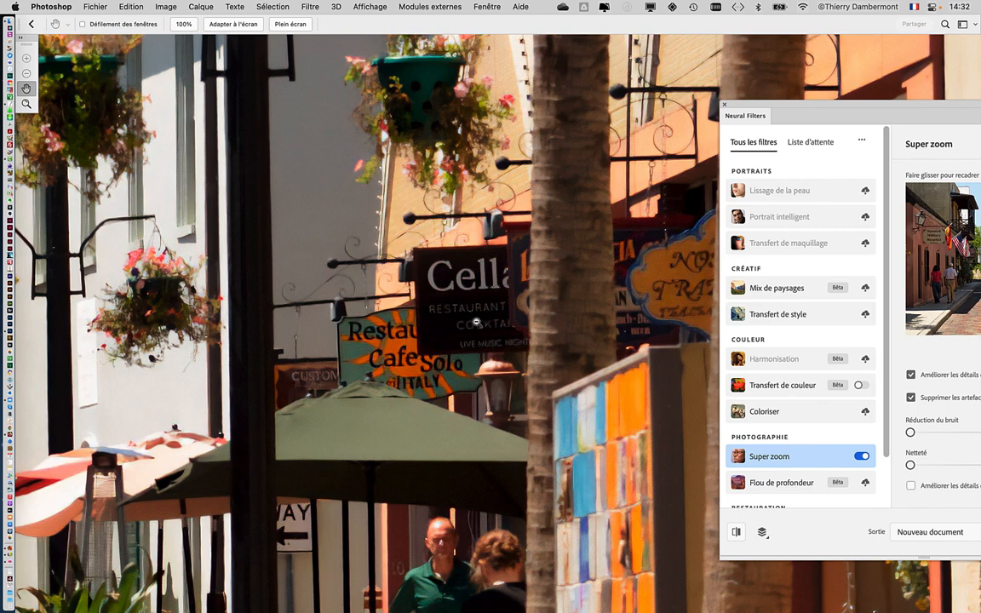
{"action": "left_click_drag", "start_coordinate": [773, 106], "coordinate": [203, 58]}
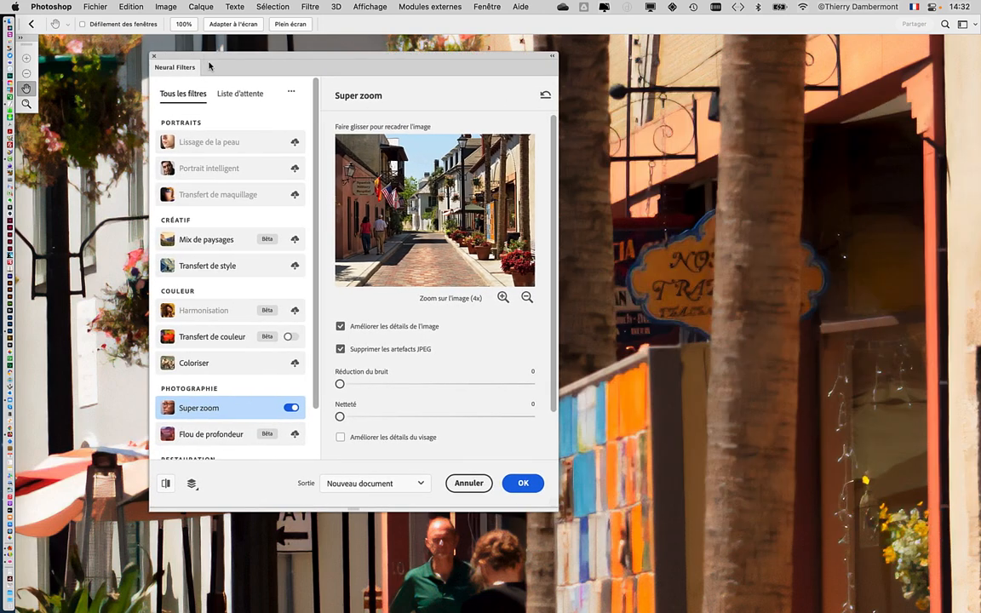
{"action": "left_click", "coordinate": [517, 485]}
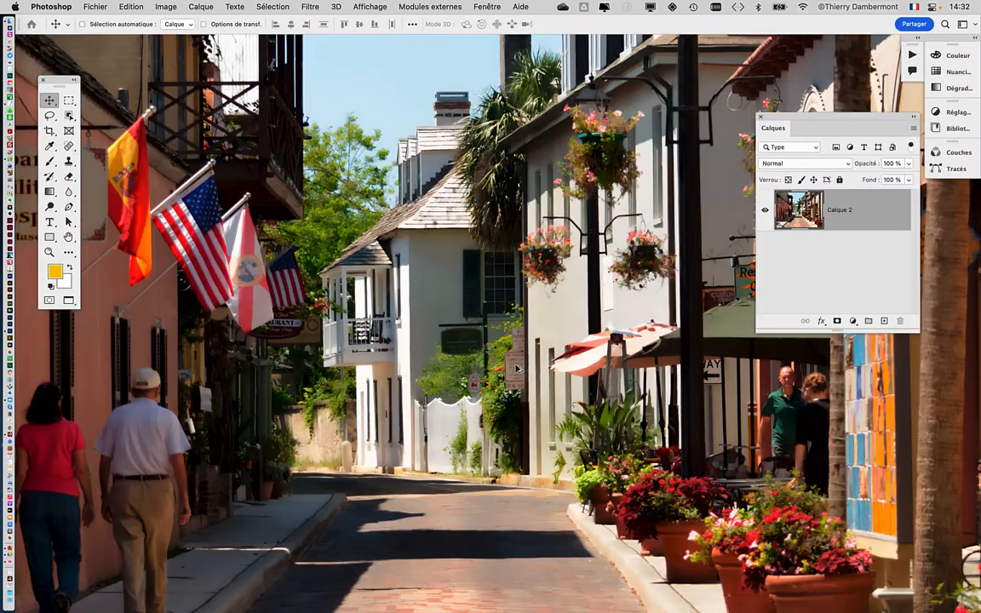
- Save the enlarged document as ville-400pc-par-IA.psd in the JOUR 1 APRES-MIDI folder, in Photoshop format with maximised compatibility
{"action": "left_click", "coordinate": [91, 6]}
{"action": "left_click", "coordinate": [136, 133]}
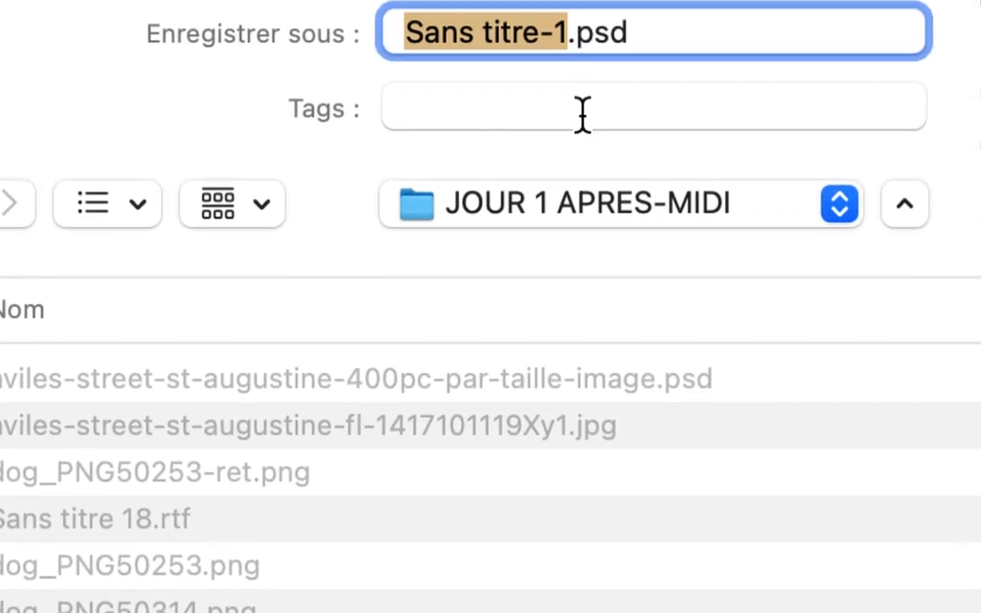
{"action": "type", "text": "ville-"}
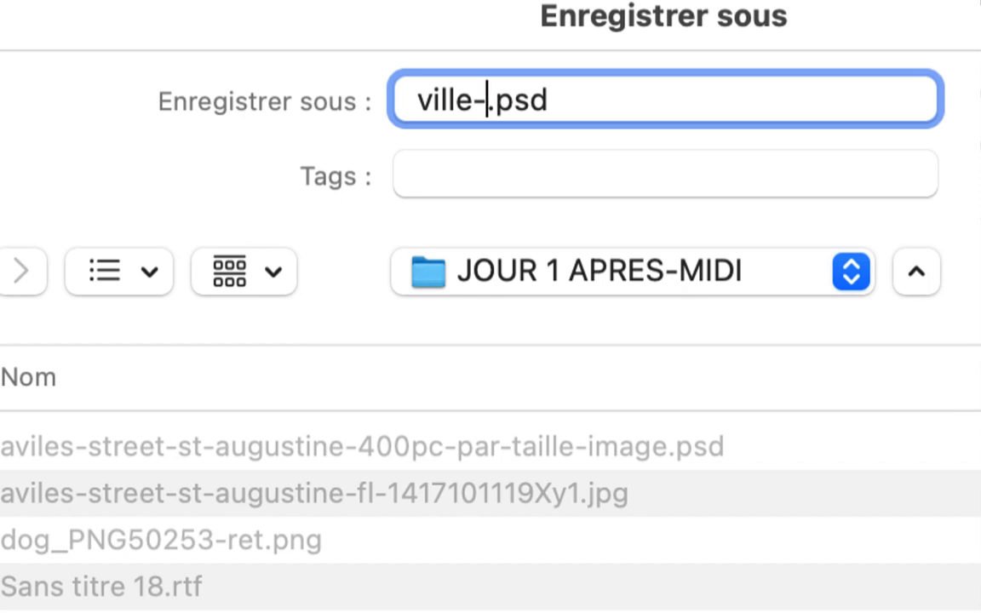
{"action": "type", "text": "400pc"}
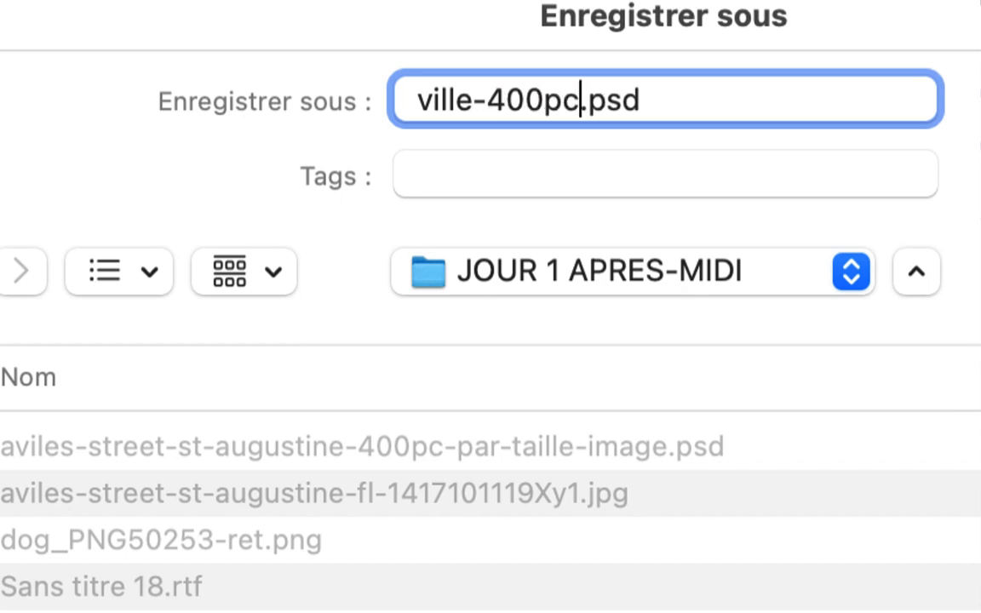
{"action": "type", "text": "-pa"}
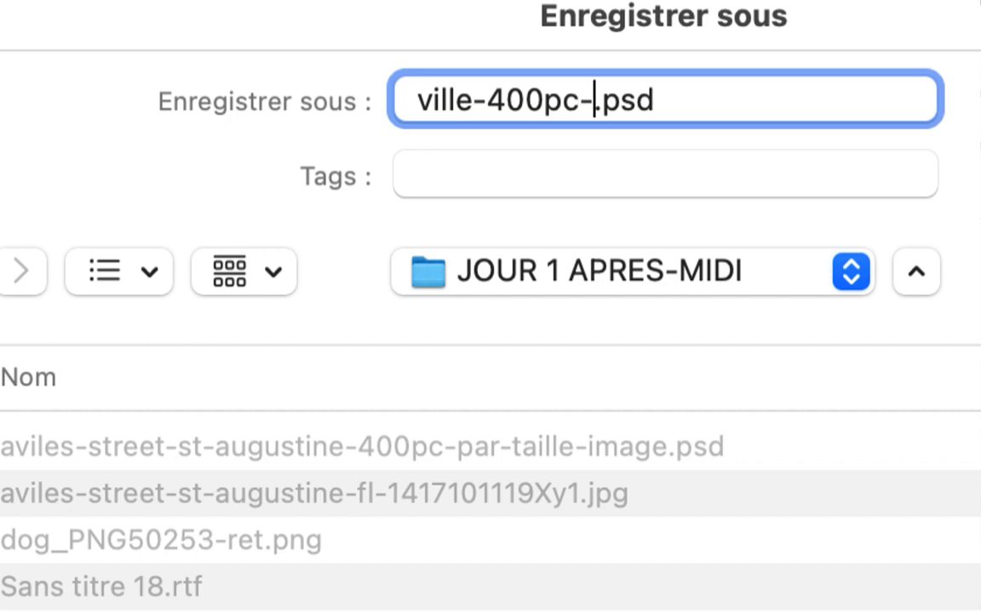
{"action": "type", "text": "r-"}
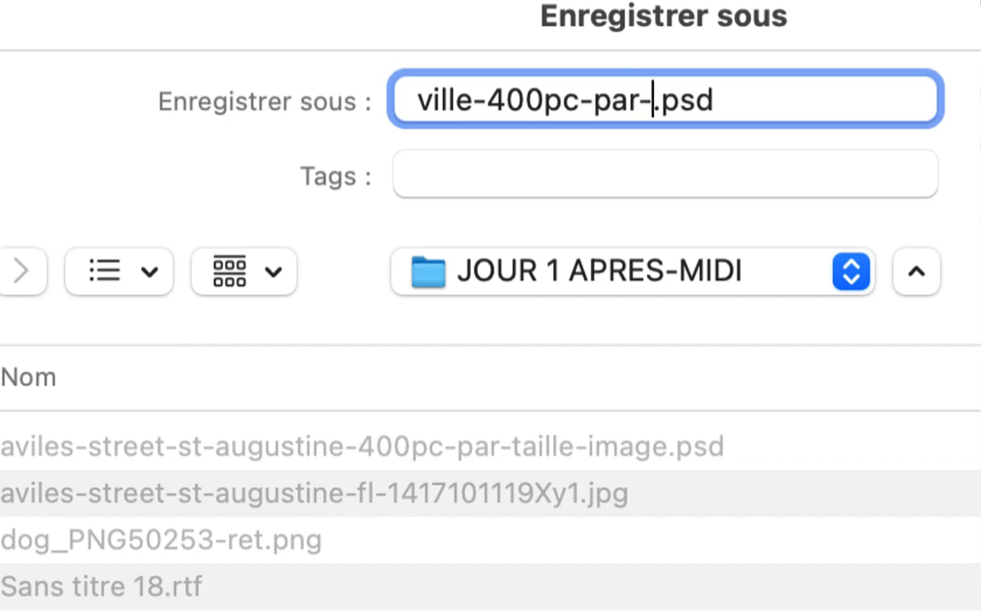
{"action": "type", "text": "IA"}
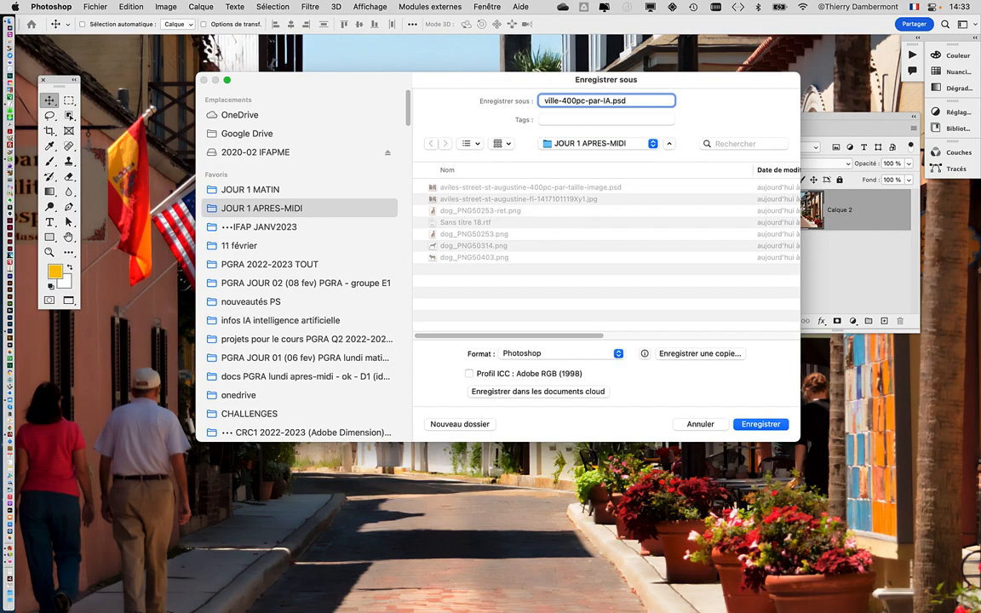
{"action": "key", "text": "Return"}
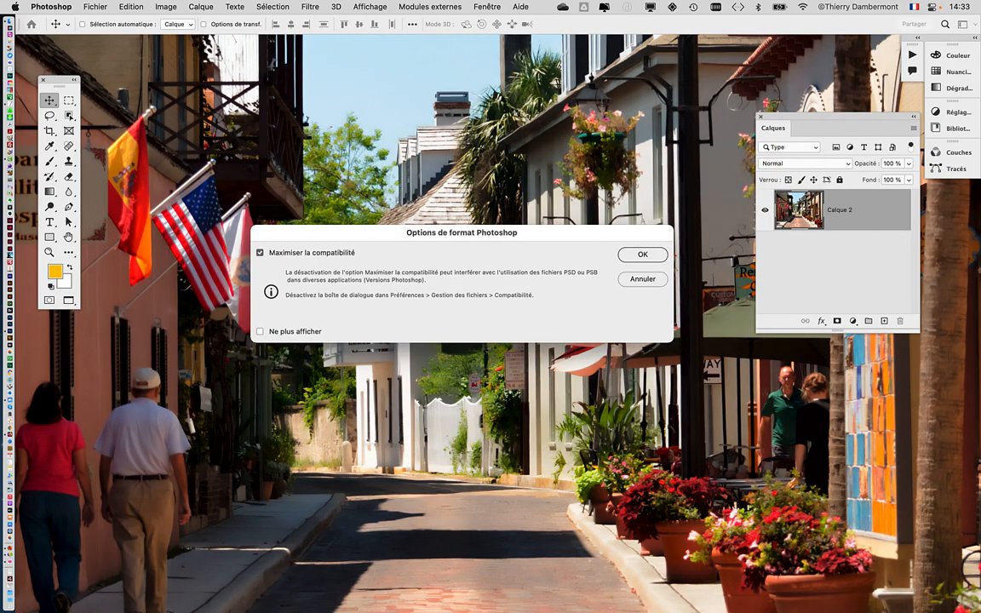
{"action": "key", "text": "Return"}
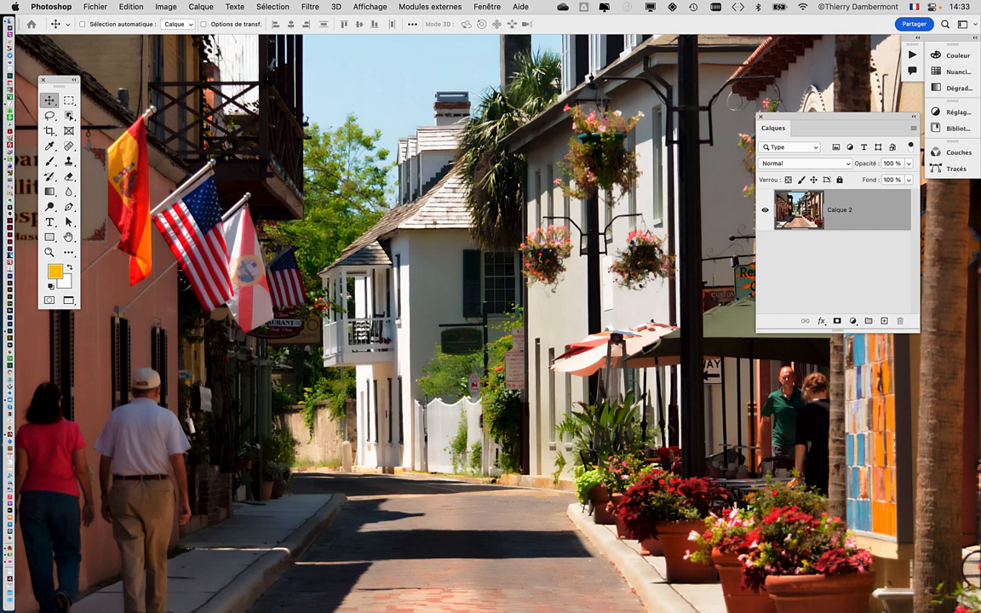
- Examine the enlarged image, from the hanging flower baskets up close to the whole street with its flags and pedestrians
{"action": "scroll", "coordinate": [597, 188], "scroll_direction": "up", "scroll_amount": 6}
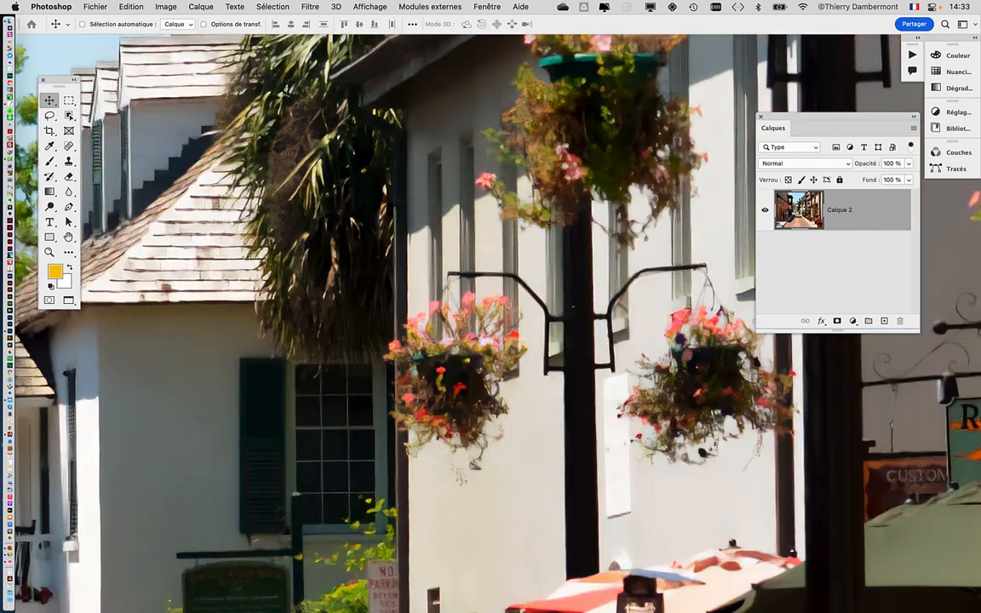
{"action": "scroll", "coordinate": [597, 189], "scroll_direction": "right", "scroll_amount": 3}
{"action": "scroll", "coordinate": [447, 290], "scroll_direction": "down", "scroll_amount": 1}
{"action": "scroll", "coordinate": [447, 290], "scroll_direction": "right", "scroll_amount": 2}
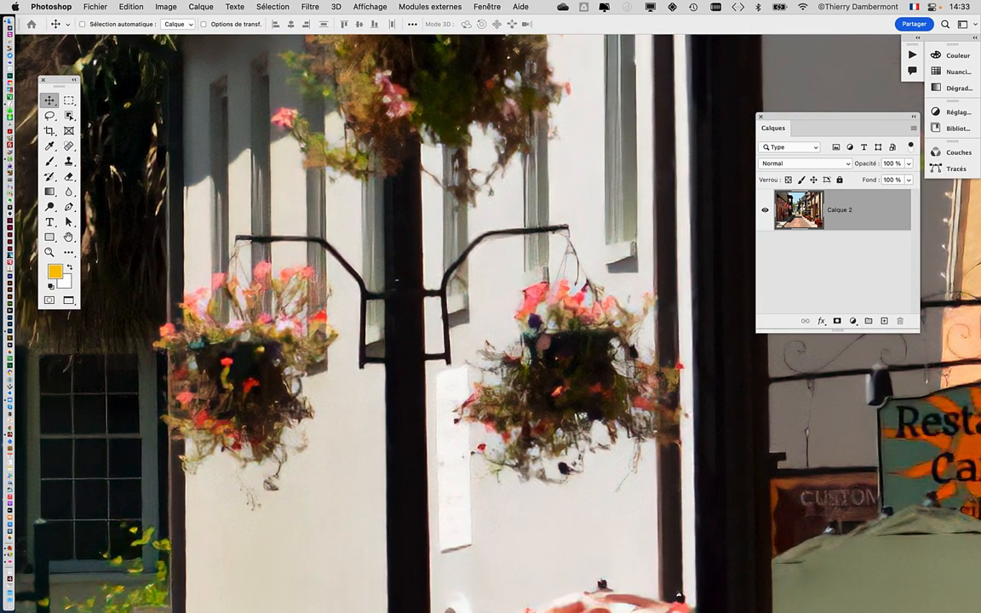
{"action": "scroll", "coordinate": [460, 386], "scroll_direction": "down", "scroll_amount": 10}
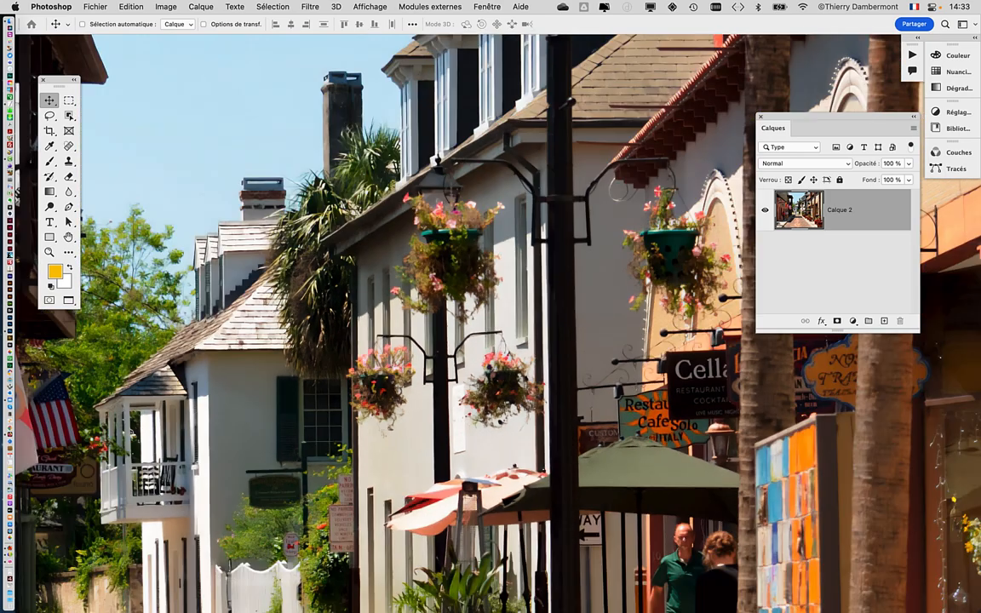
{"action": "scroll", "coordinate": [447, 291], "scroll_direction": "down", "scroll_amount": 3}
{"action": "scroll", "coordinate": [448, 291], "scroll_direction": "left", "scroll_amount": 4}
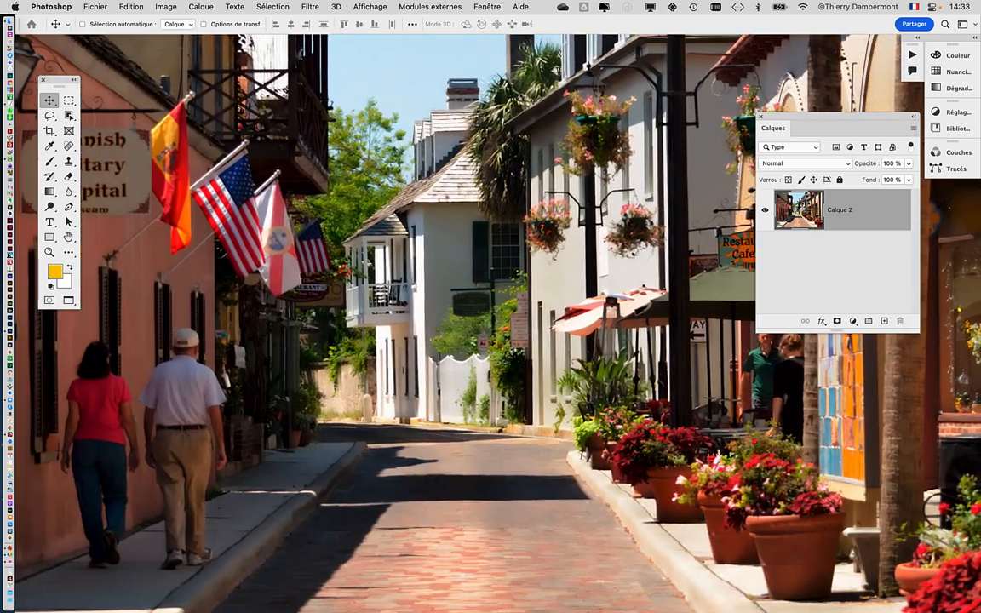
{"action": "scroll", "coordinate": [405, 357], "scroll_direction": "down", "scroll_amount": 2}
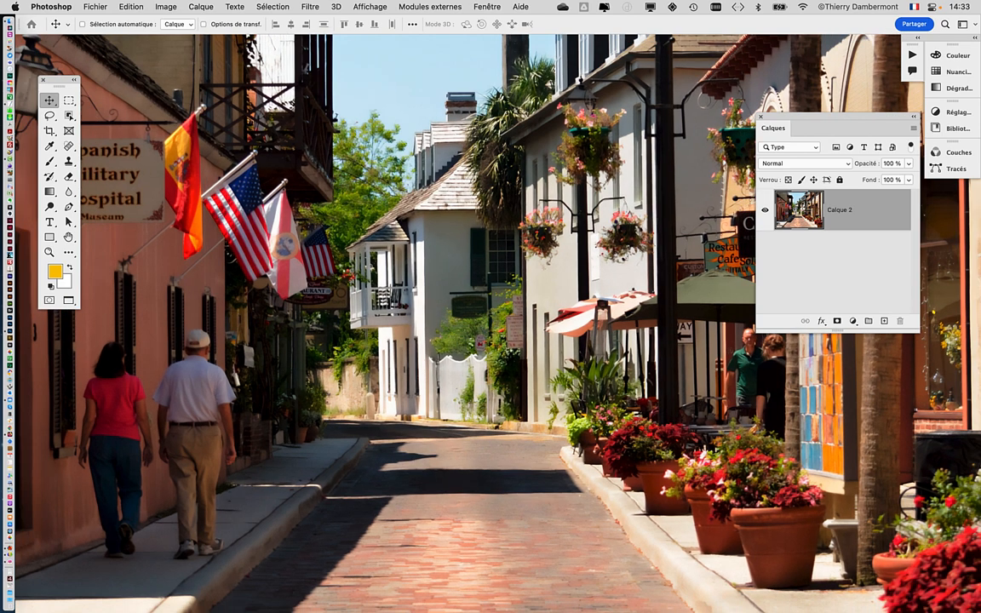
{"action": "scroll", "coordinate": [213, 181], "scroll_direction": "up", "scroll_amount": 2}
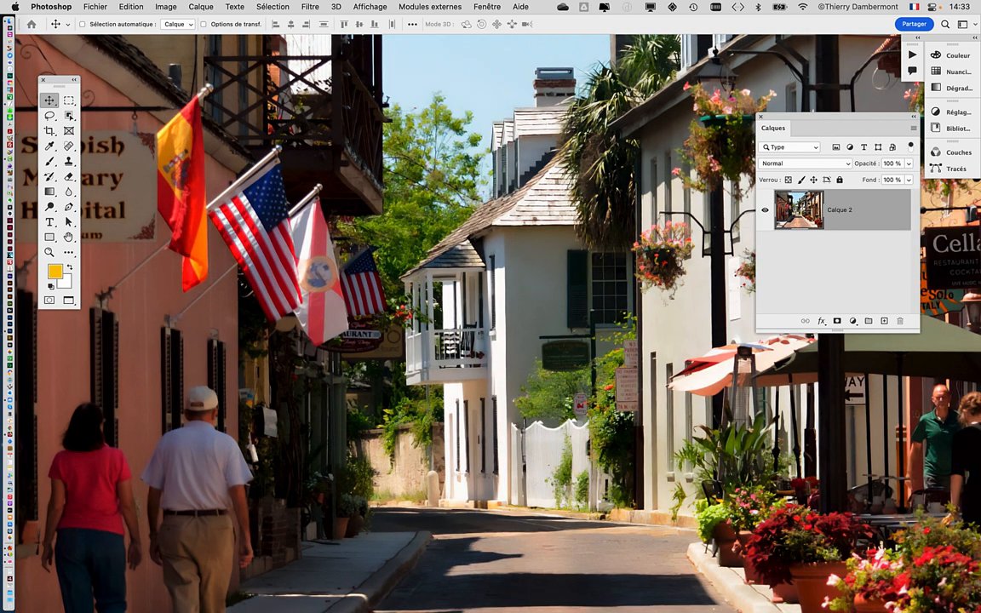
- Leave full-screen mode and detach ville-400pc-par-IA.psd into its own floating window
{"action": "key", "text": "f"}
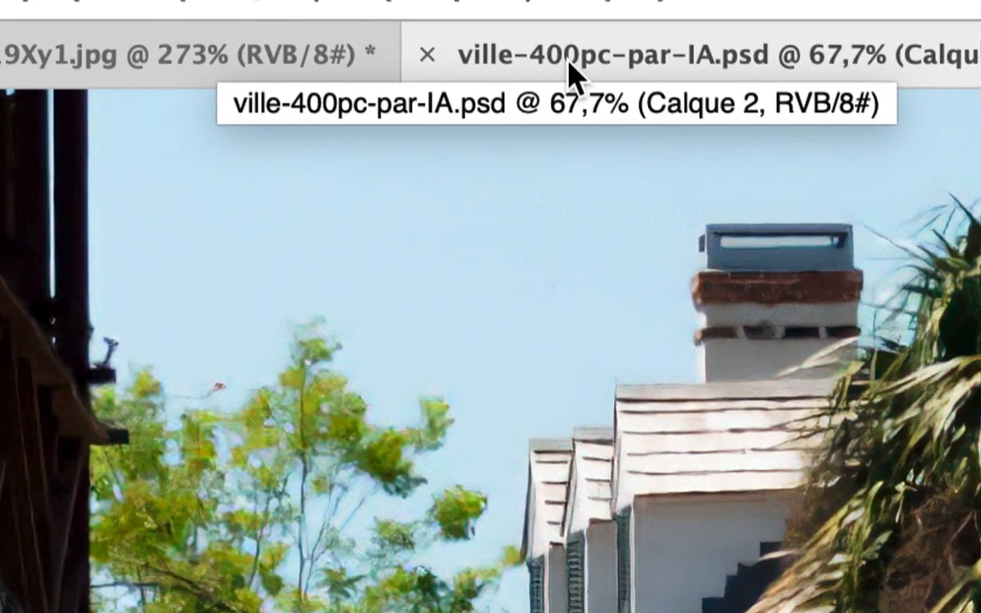
{"action": "left_click_drag", "start_coordinate": [573, 70], "coordinate": [579, 81]}
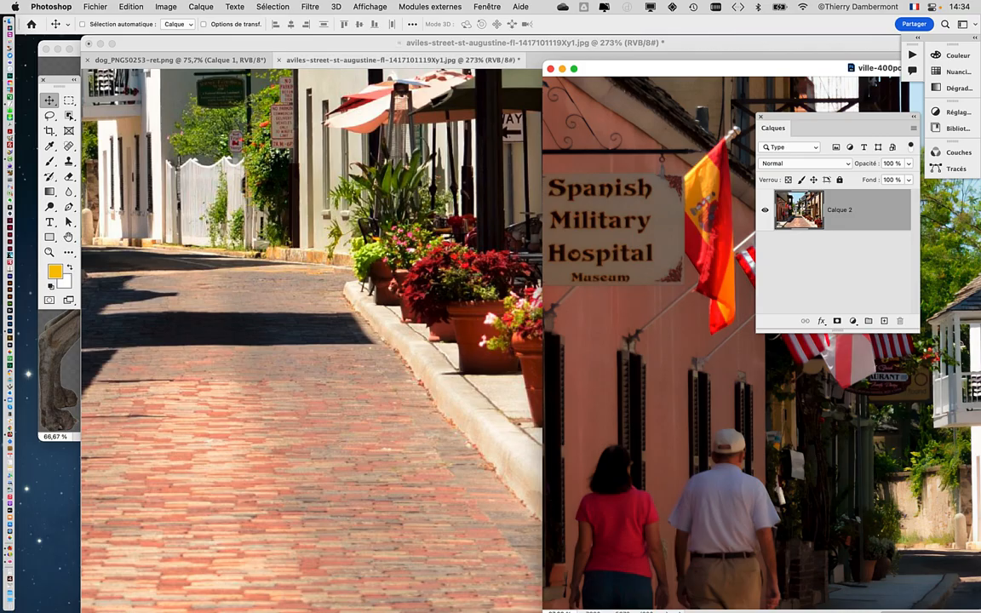
- Open the recent file aviles-street-st-augustine-400pc-par-taille-image.psd
{"action": "left_click", "coordinate": [94, 7]}
{"action": "mouse_move", "coordinate": [97, 66]}
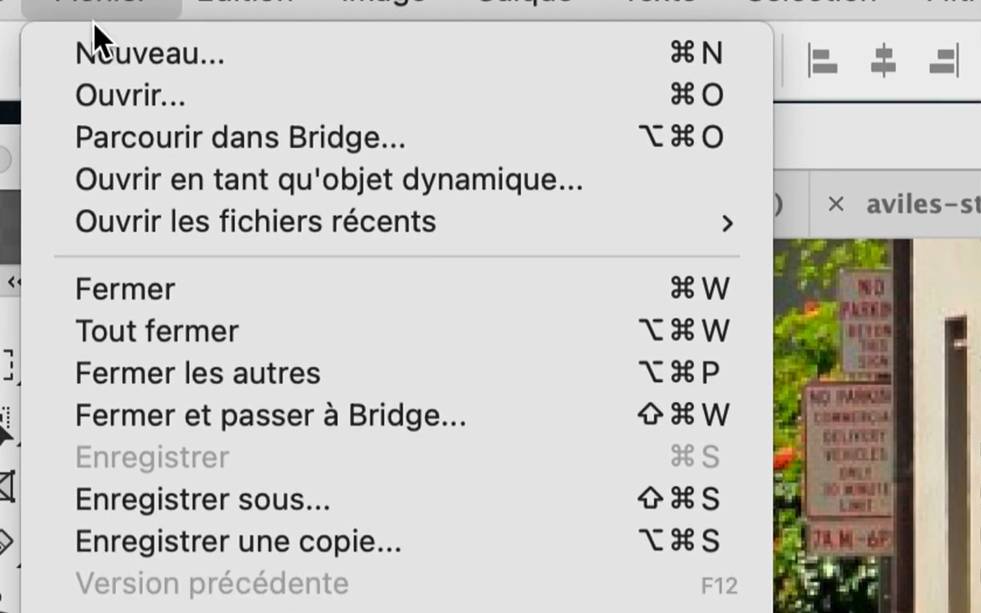
{"action": "mouse_move", "coordinate": [128, 223]}
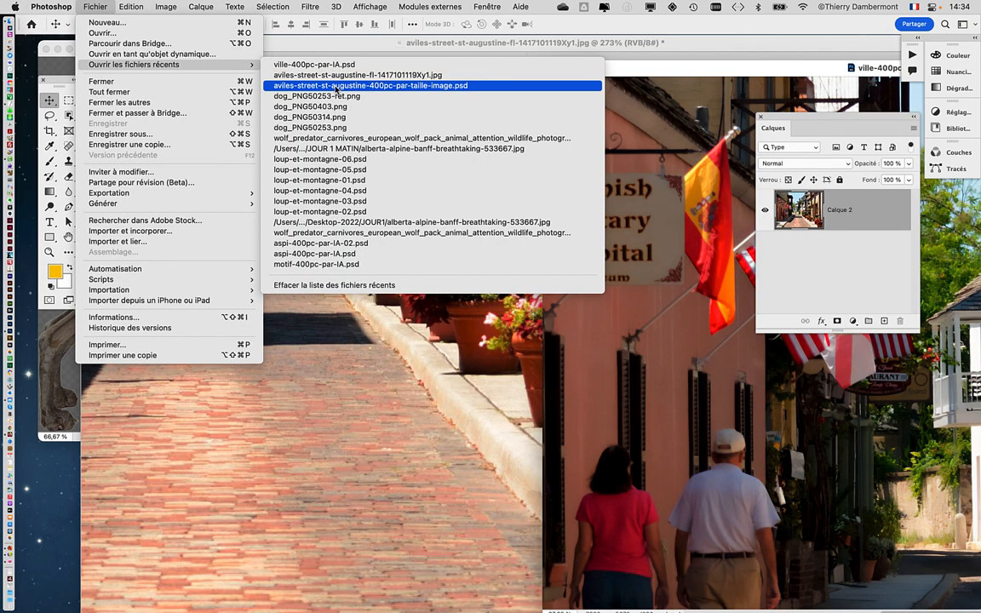
{"action": "left_click", "coordinate": [336, 86]}
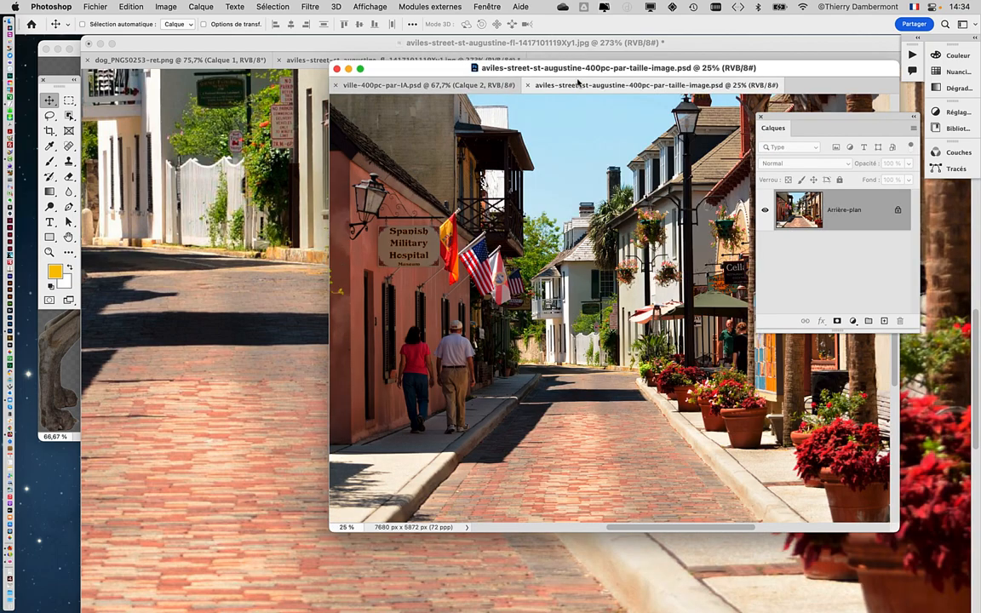
- Narrow the floating window holding both enlarged versions and move the original street photo's window out of its way
{"action": "left_click_drag", "start_coordinate": [579, 75], "coordinate": [299, 88]}
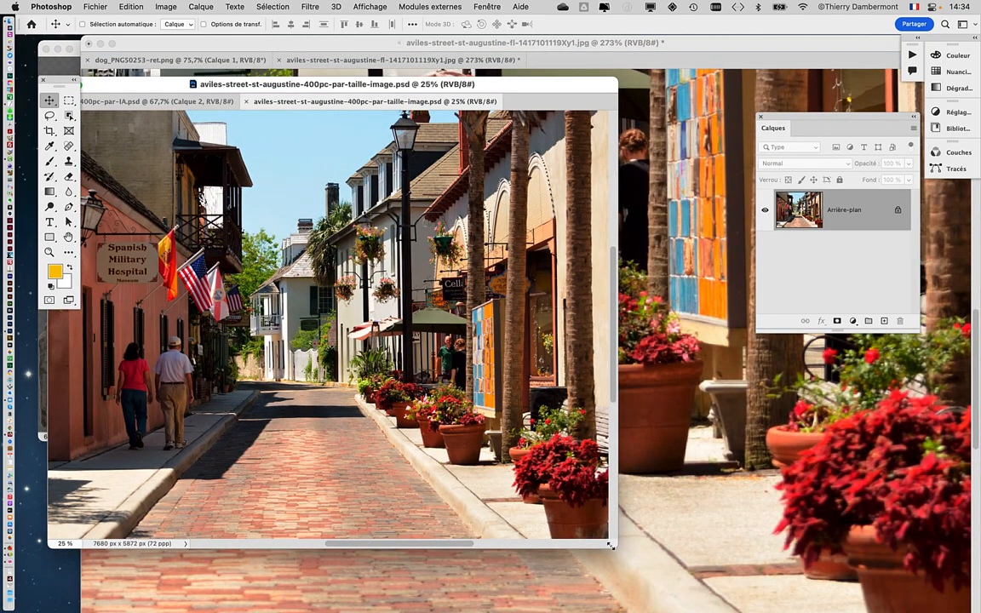
{"action": "left_click_drag", "start_coordinate": [610, 546], "coordinate": [400, 610]}
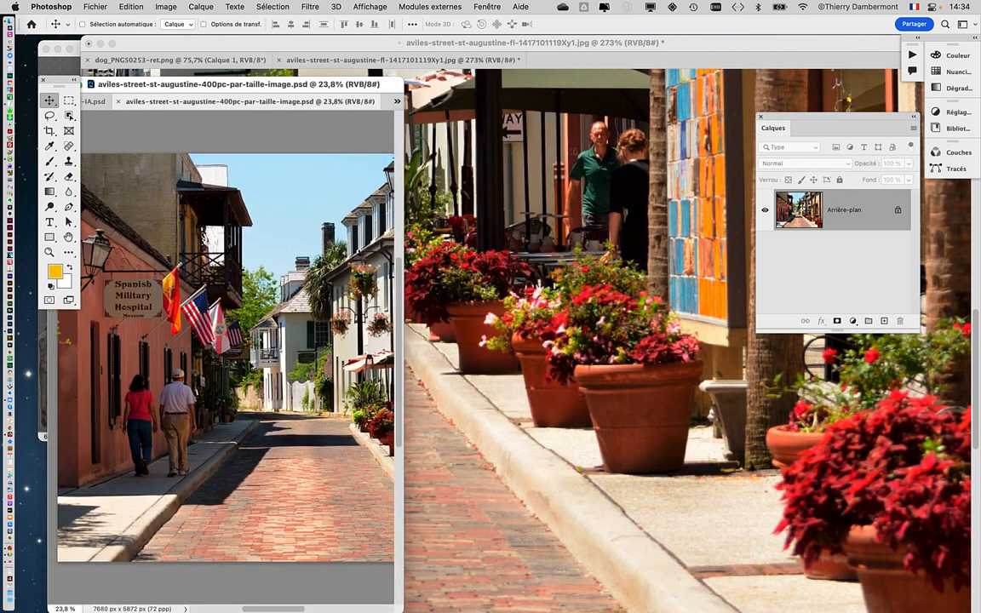
{"action": "scroll", "coordinate": [250, 363], "scroll_direction": "down", "scroll_amount": 3}
{"action": "left_click", "coordinate": [597, 173]}
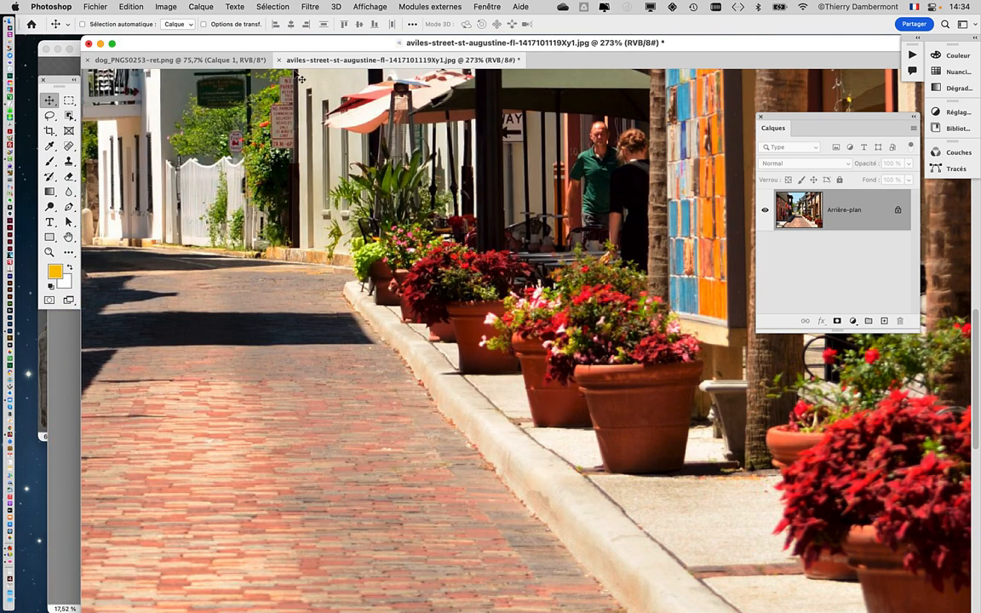
{"action": "double_click", "coordinate": [256, 47]}
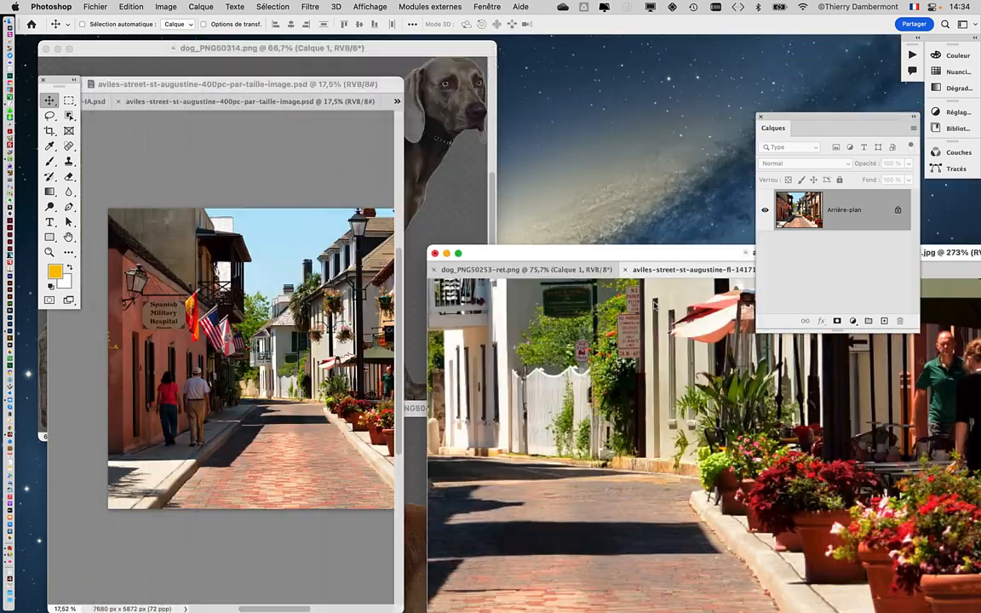
{"action": "left_click", "coordinate": [291, 129]}
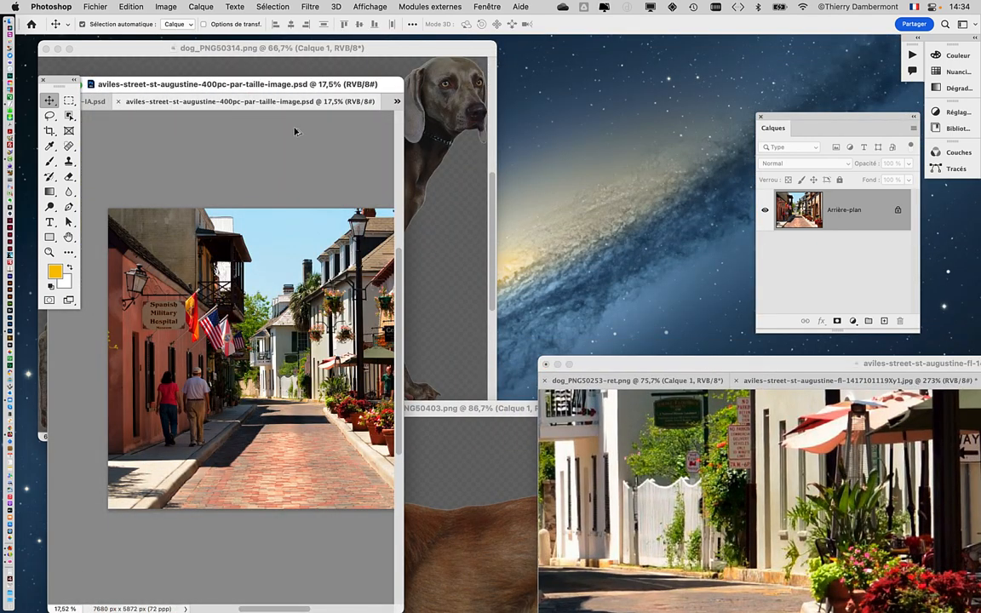
- Detach aviles-street-st-augustine-400pc-par-taille-image.psd into its own floating window and narrow the ville-400pc-par-IA.psd window to about half its width
{"action": "left_click_drag", "start_coordinate": [256, 101], "coordinate": [586, 131]}
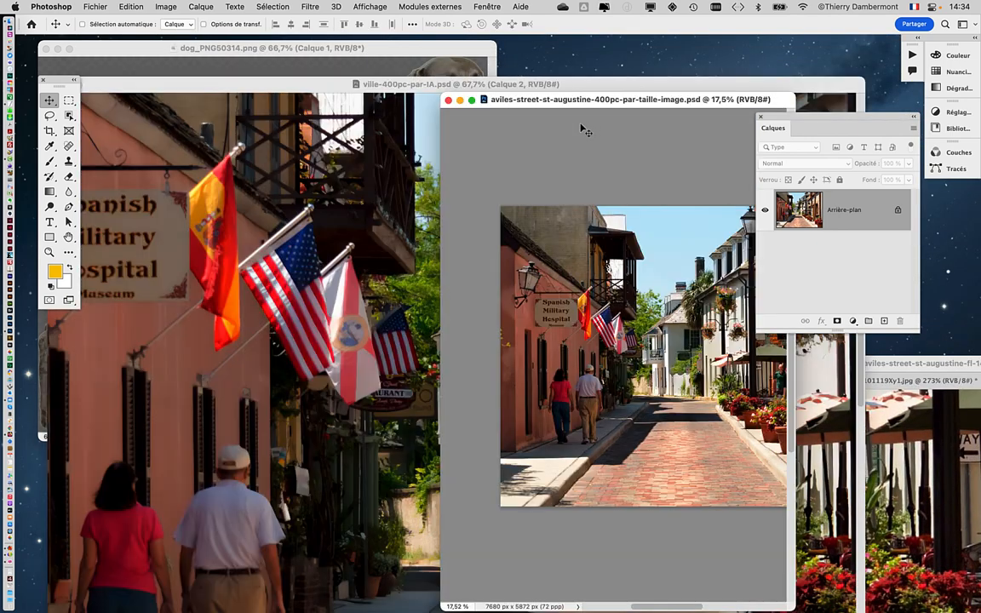
{"action": "left_click", "coordinate": [412, 90]}
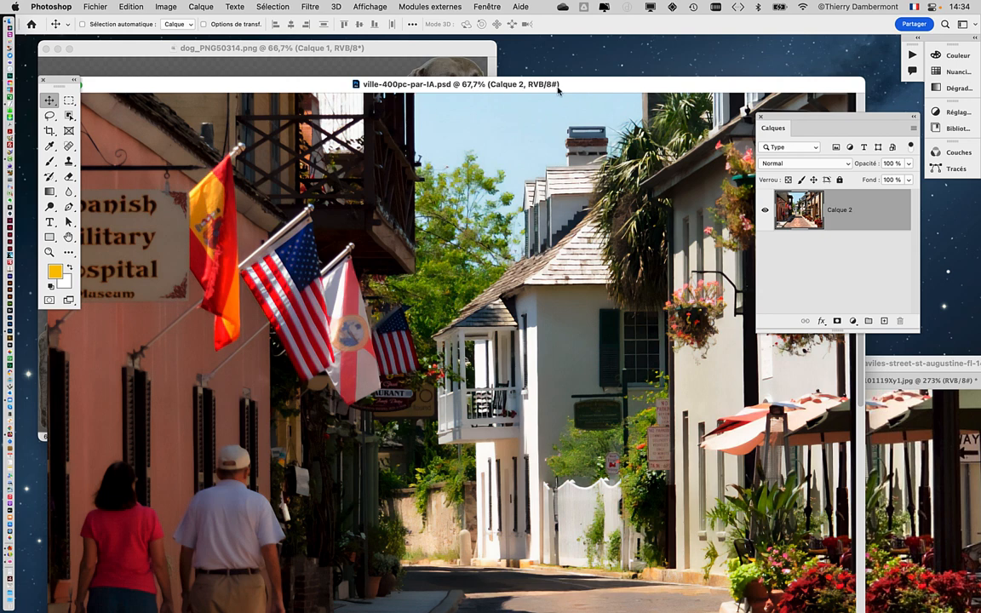
{"action": "left_click_drag", "start_coordinate": [558, 90], "coordinate": [535, 56]}
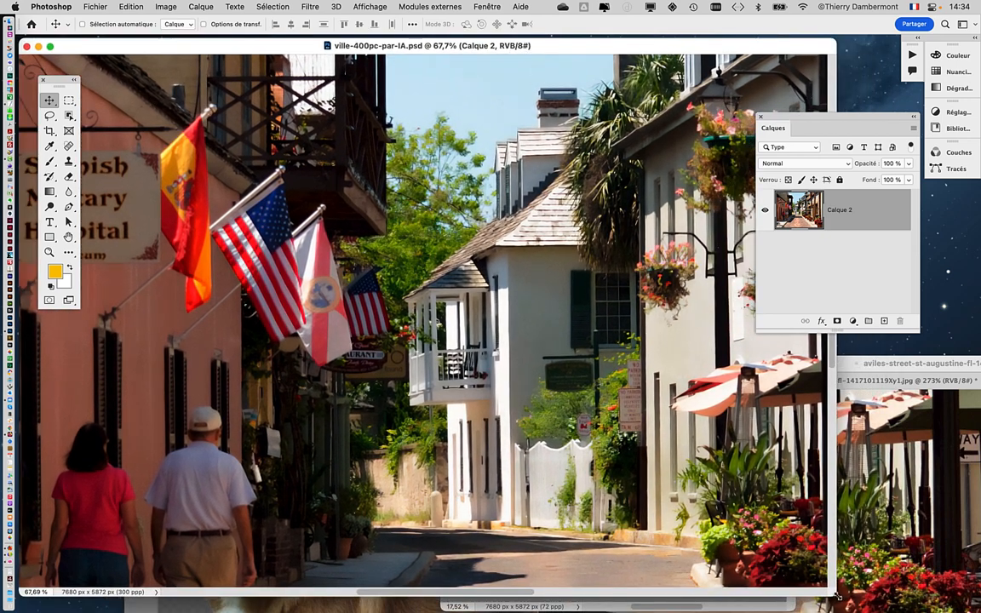
{"action": "left_click_drag", "start_coordinate": [831, 592], "coordinate": [408, 609]}
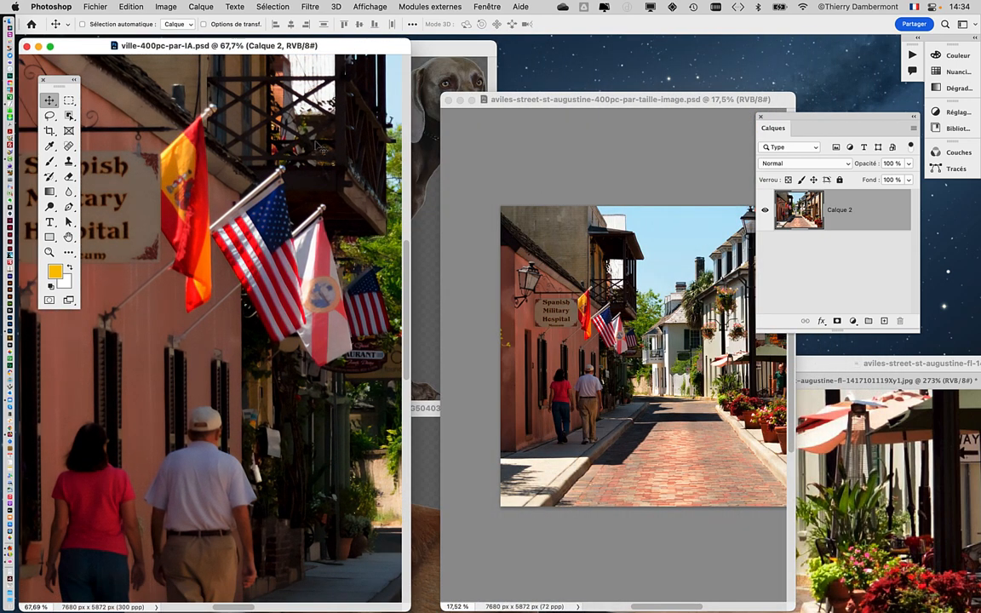
- Arrange the two enlarged versions side by side, image-size version first, each filling about half the screen, and hide the side panels
{"action": "left_click_drag", "start_coordinate": [145, 45], "coordinate": [667, 56]}
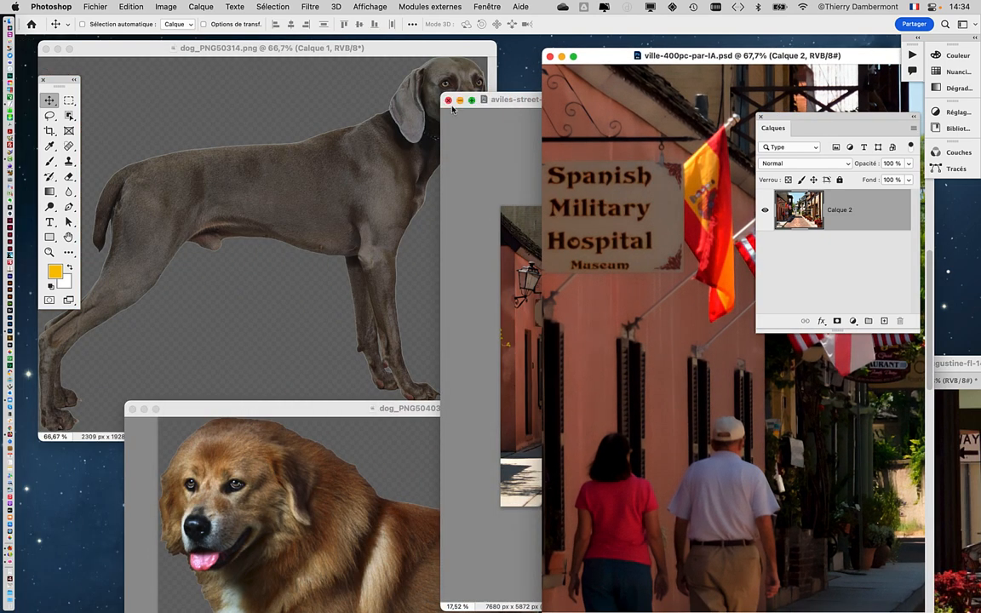
{"action": "left_click_drag", "start_coordinate": [501, 105], "coordinate": [120, 48]}
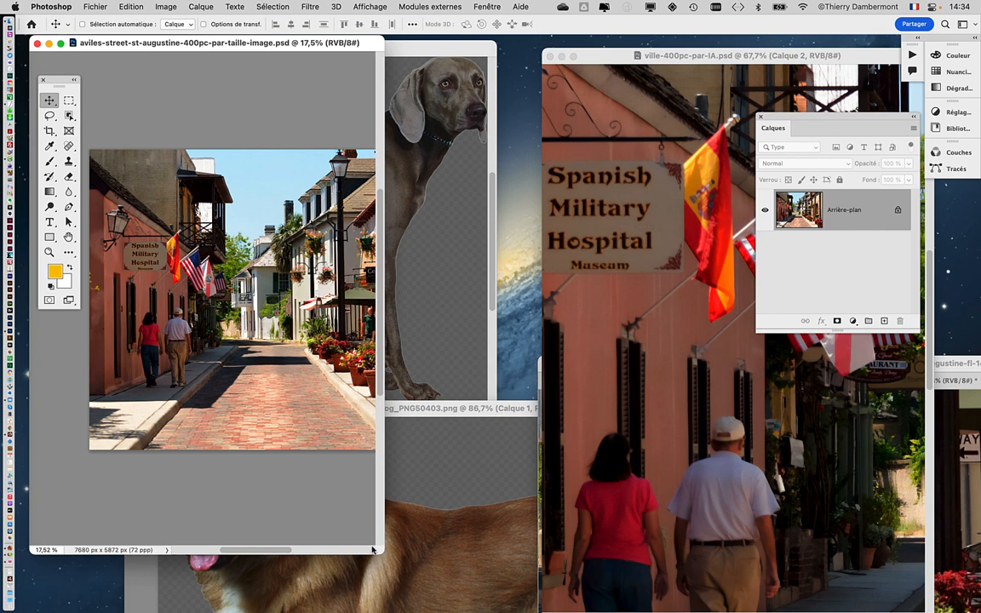
{"action": "left_click_drag", "start_coordinate": [372, 550], "coordinate": [474, 608]}
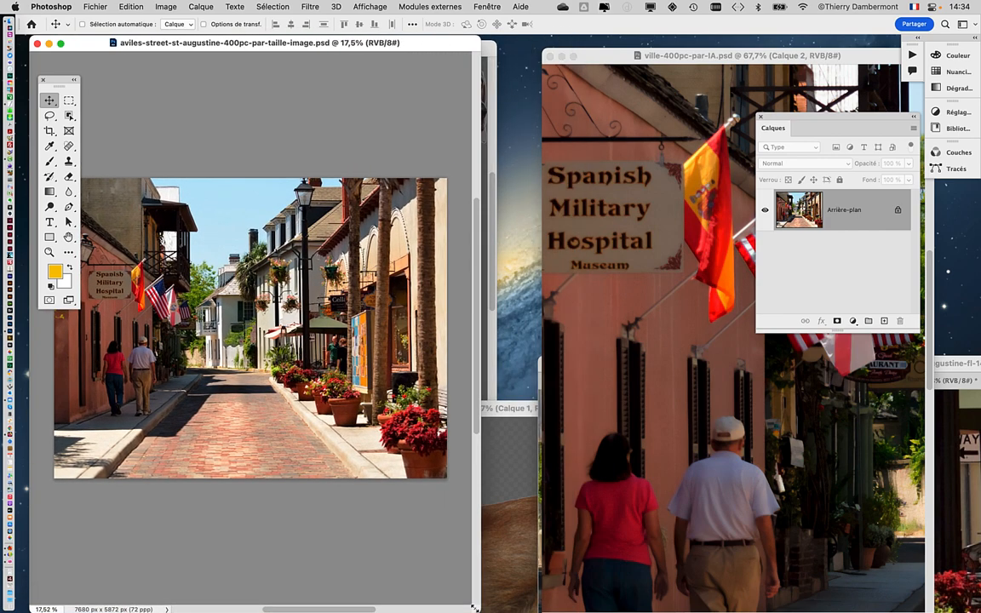
{"action": "left_click_drag", "start_coordinate": [607, 60], "coordinate": [549, 55]}
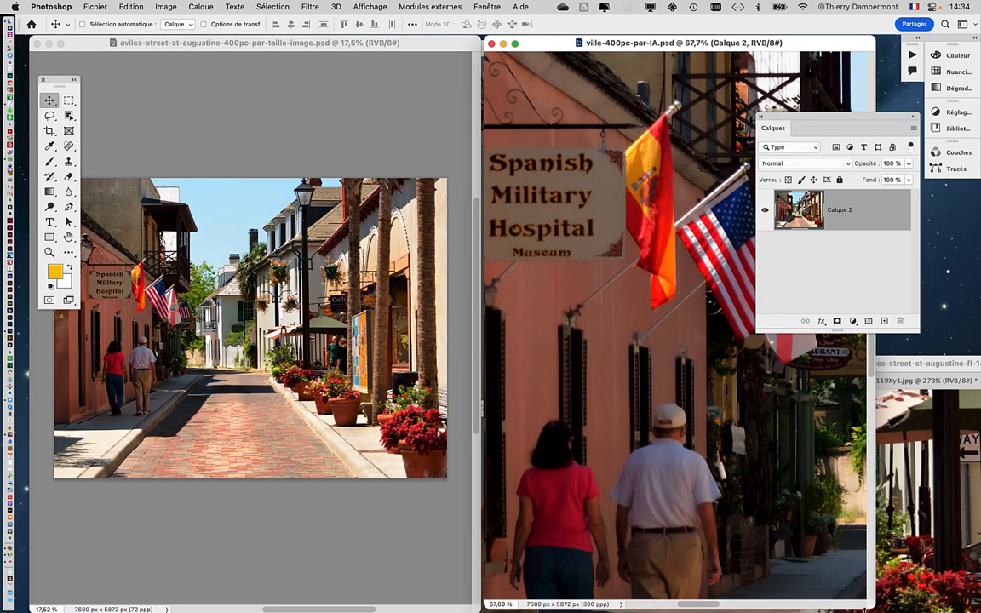
{"action": "left_click_drag", "start_coordinate": [871, 600], "coordinate": [918, 594]}
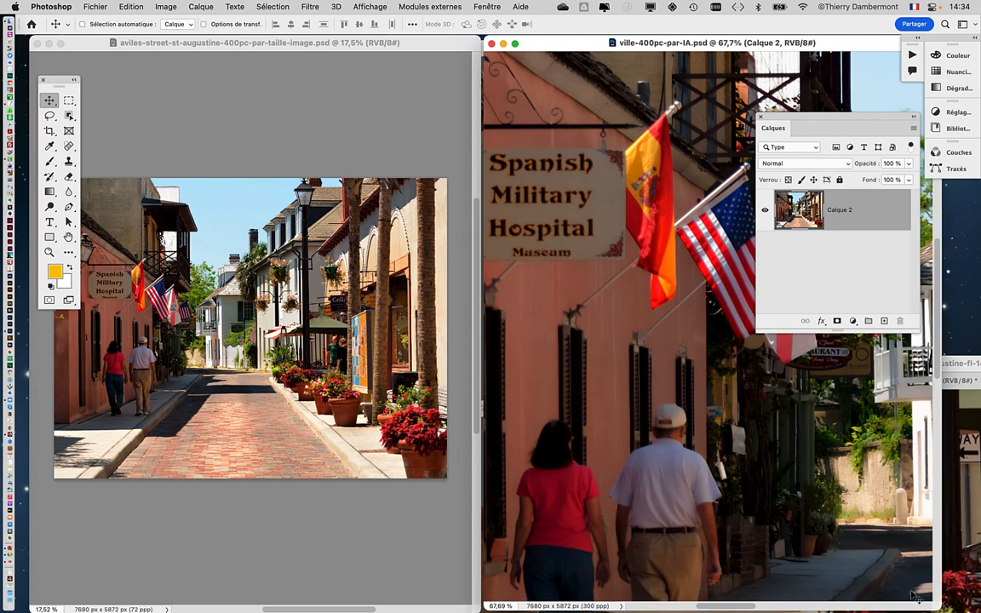
{"action": "key", "text": "shift+Tab"}
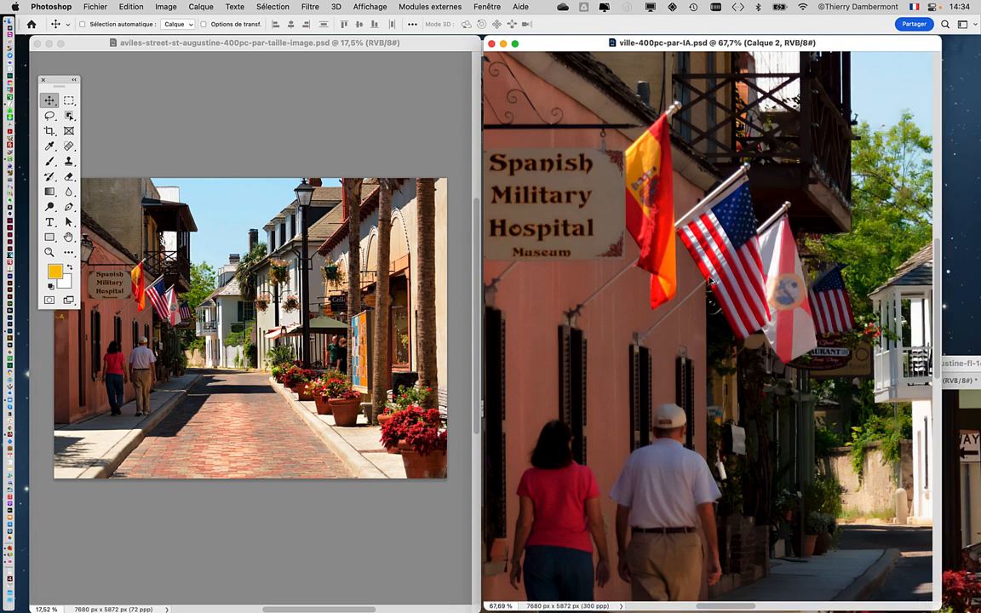
- Examine the same hanging flower basket in both enlarged versions, magnified to roughly 500%
{"action": "scroll", "coordinate": [866, 370], "scroll_direction": "right", "scroll_amount": 10}
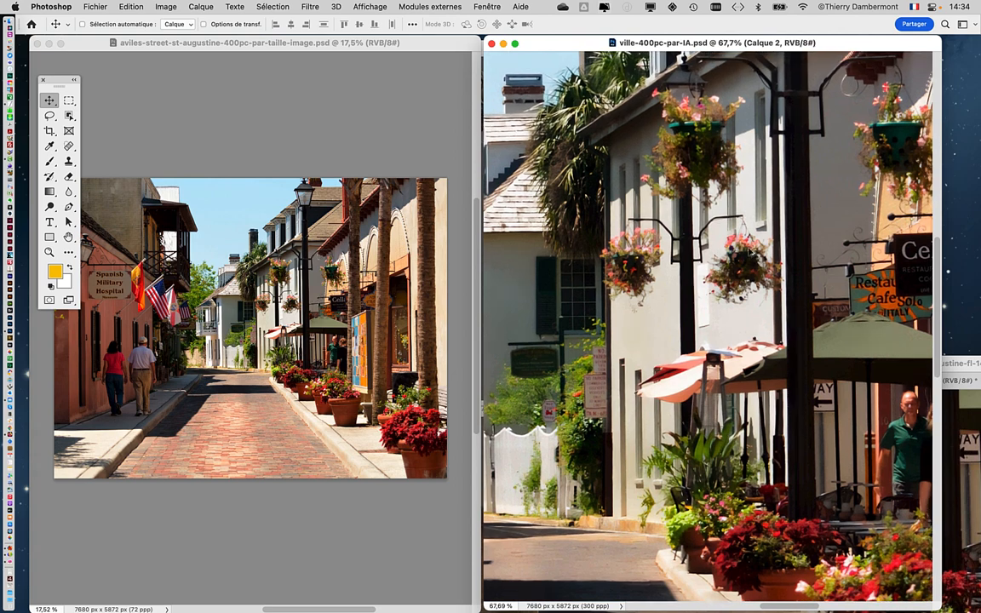
{"action": "scroll", "coordinate": [748, 246], "scroll_direction": "up", "scroll_amount": 8}
{"action": "left_click", "coordinate": [338, 283]}
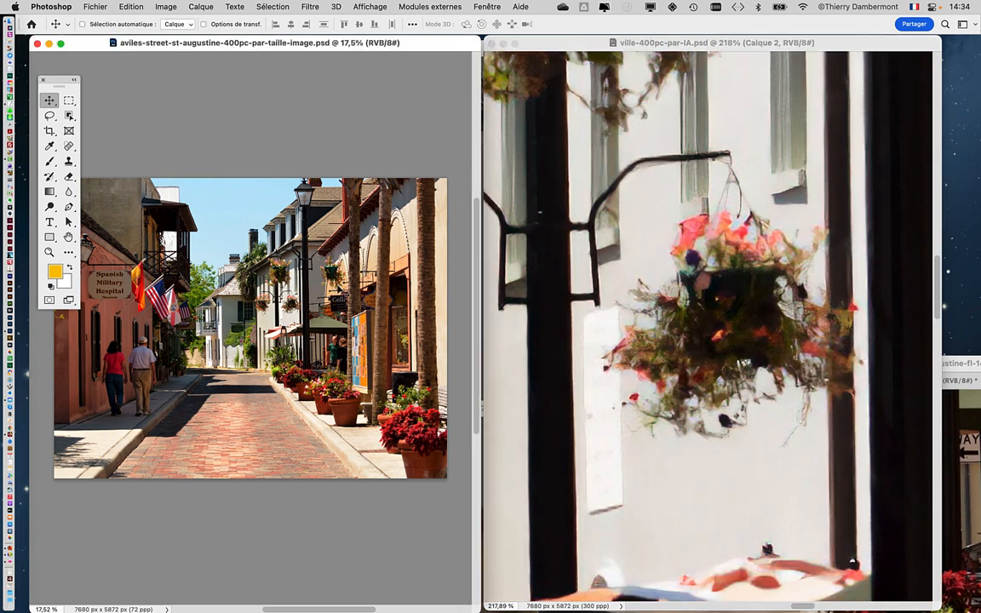
{"action": "scroll", "coordinate": [322, 267], "scroll_direction": "up", "scroll_amount": 10}
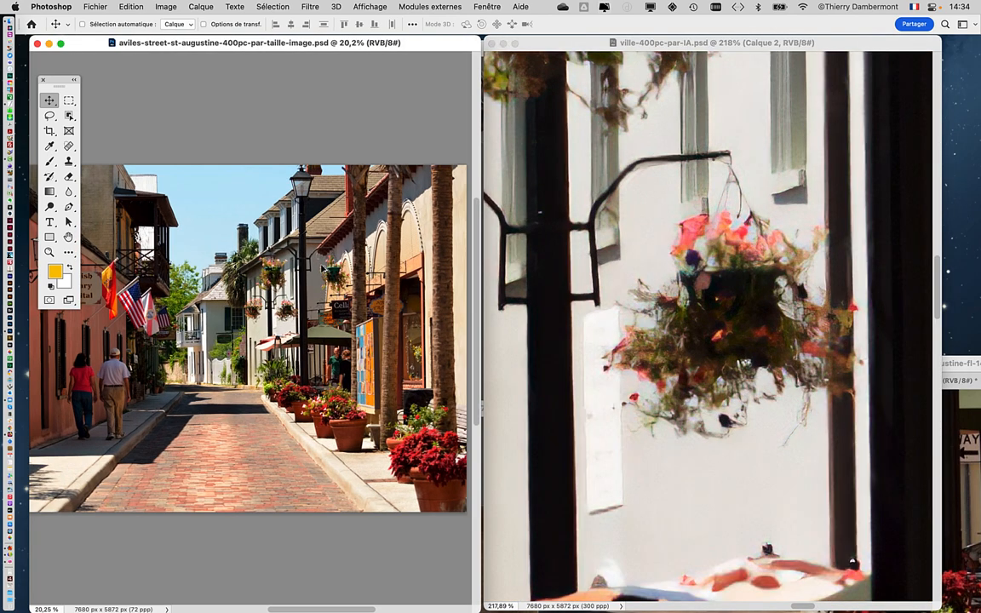
{"action": "scroll", "coordinate": [277, 320], "scroll_direction": "up", "scroll_amount": 8}
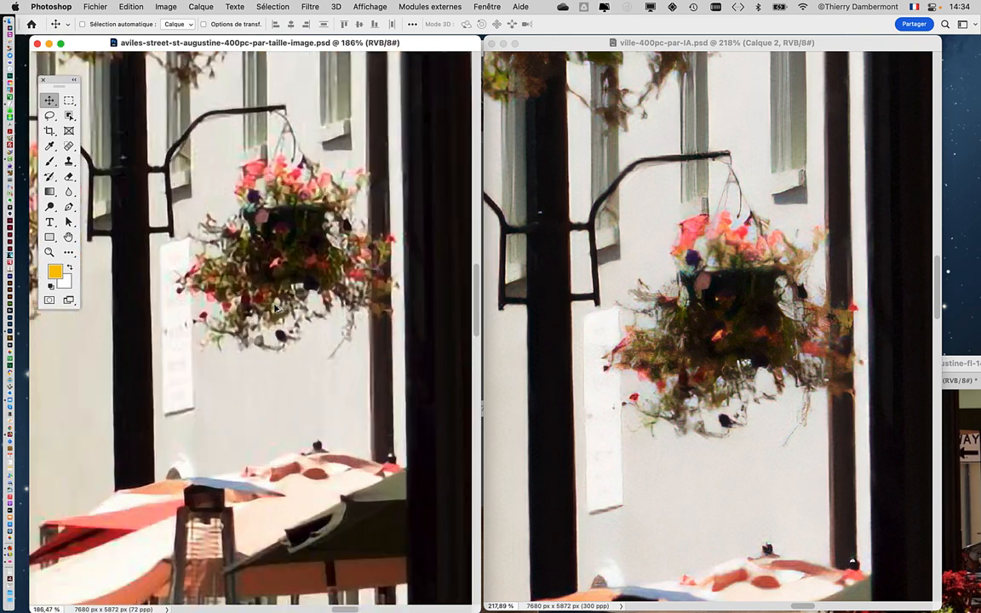
{"action": "scroll", "coordinate": [282, 268], "scroll_direction": "down", "scroll_amount": 5}
{"action": "scroll", "coordinate": [280, 201], "scroll_direction": "up", "scroll_amount": 6}
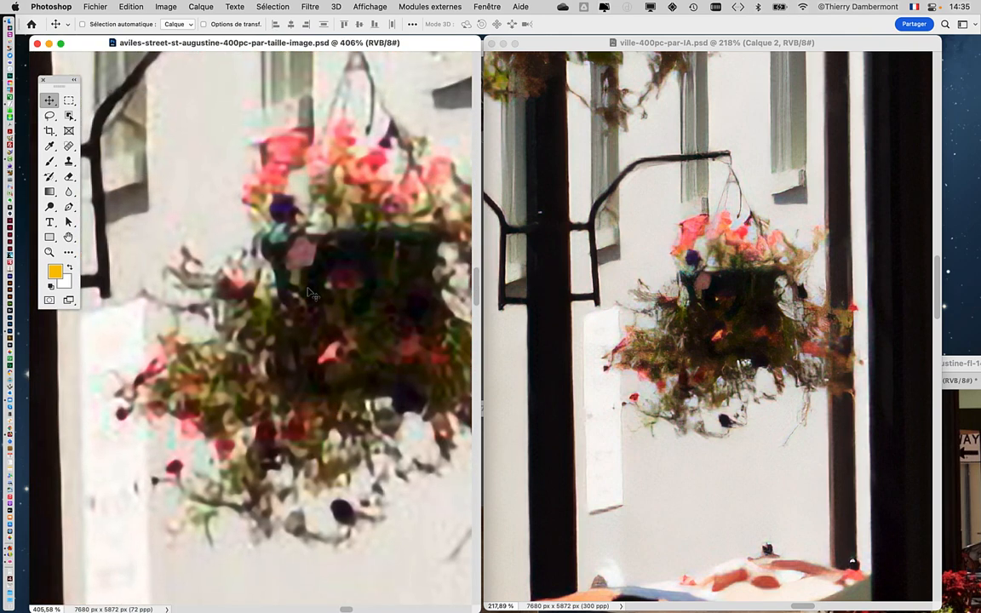
{"action": "left_click_drag", "start_coordinate": [324, 225], "coordinate": [328, 283]}
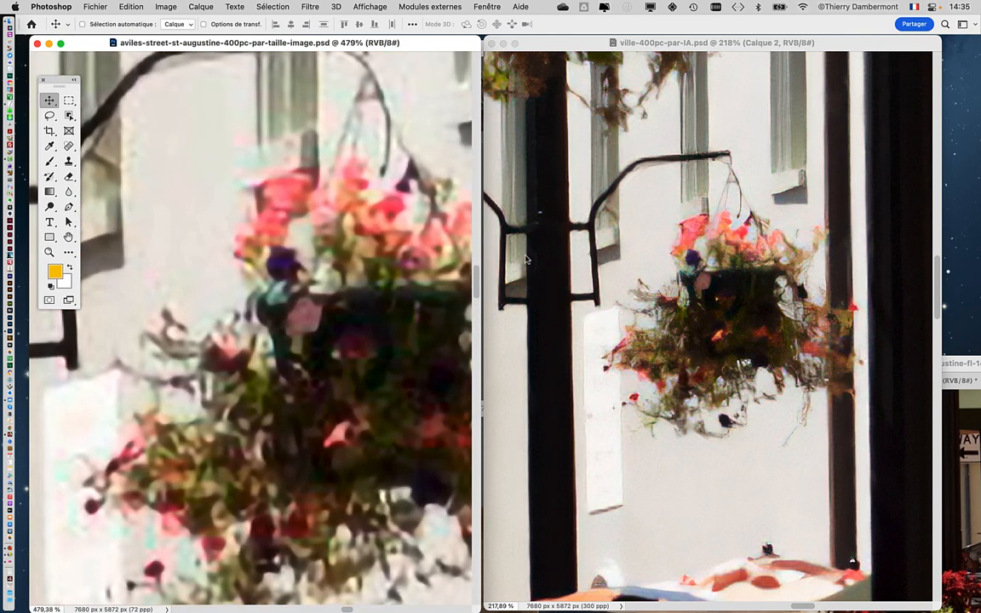
{"action": "scroll", "coordinate": [714, 225], "scroll_direction": "up", "scroll_amount": 5}
{"action": "scroll", "coordinate": [718, 272], "scroll_direction": "up", "scroll_amount": 1}
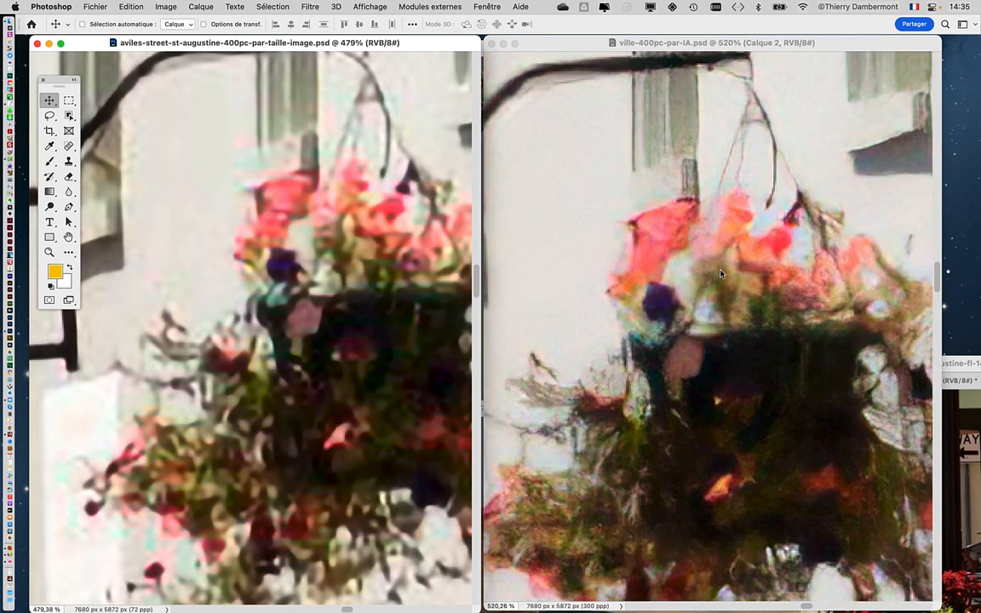
- Compare the basket's foliage, petals and supporting bracket between the AI version and the image-size version
{"action": "left_click", "coordinate": [682, 362]}
{"action": "left_click_drag", "start_coordinate": [682, 362], "coordinate": [743, 266]}
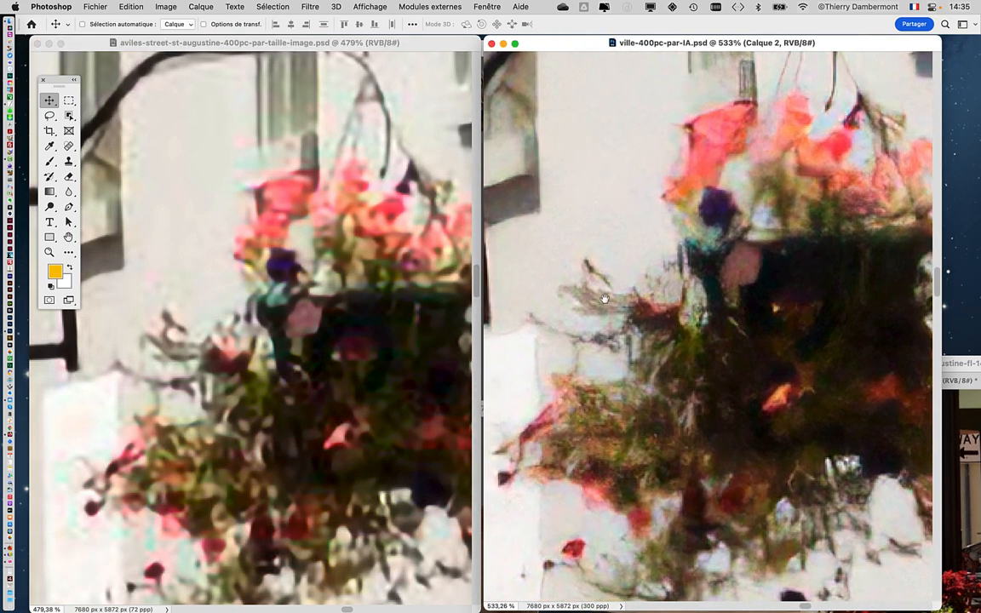
{"action": "left_click_drag", "start_coordinate": [312, 384], "coordinate": [294, 325]}
{"action": "left_click", "coordinate": [562, 411]}
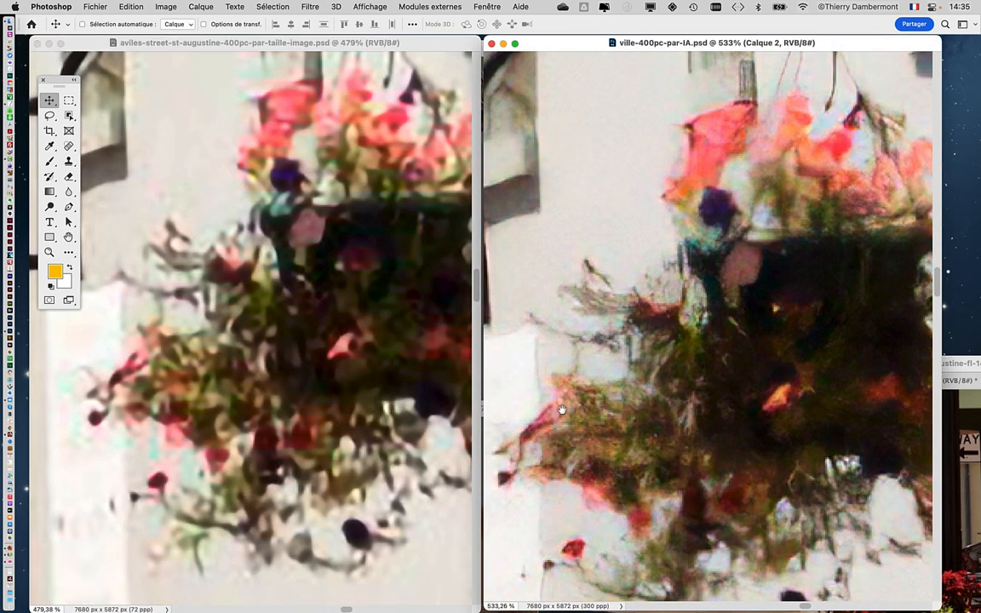
{"action": "scroll", "coordinate": [253, 363], "scroll_direction": "down", "scroll_amount": 3}
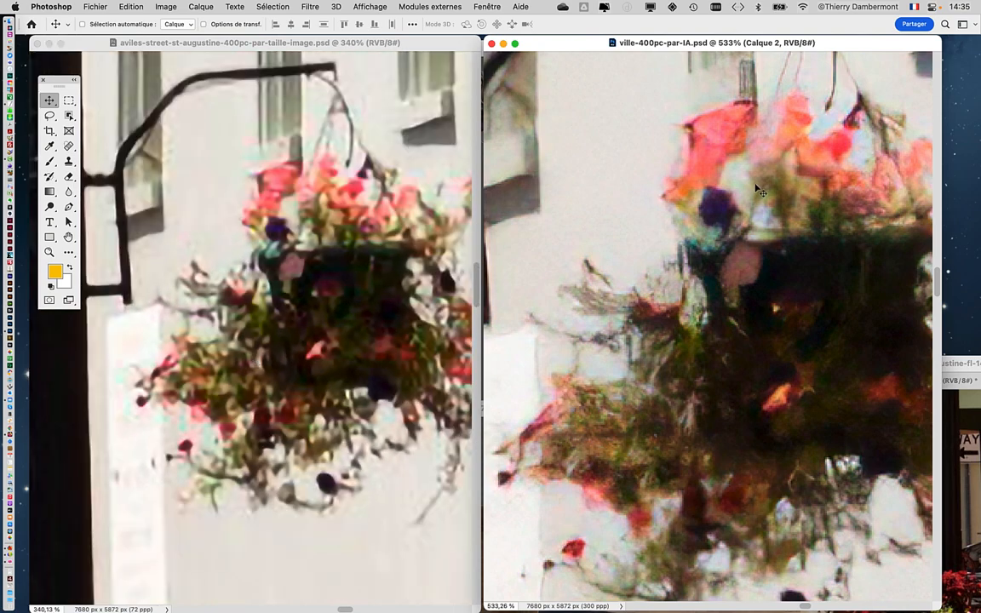
{"action": "left_click_drag", "start_coordinate": [738, 176], "coordinate": [716, 406]}
{"action": "left_click", "coordinate": [343, 218]}
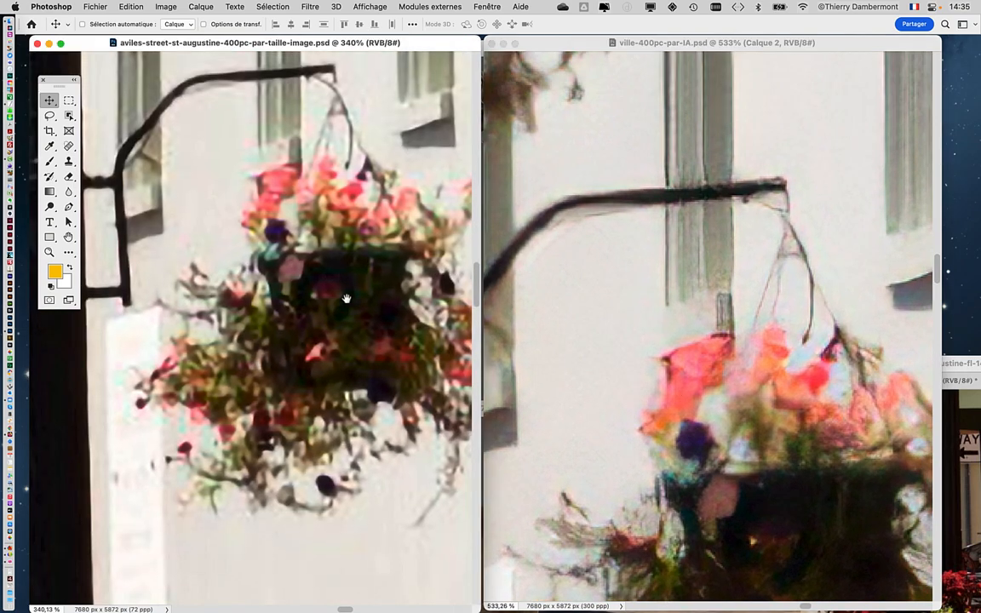
{"action": "left_click_drag", "start_coordinate": [343, 218], "coordinate": [360, 347]}
- Examine the American flag and the seal on the neighbouring flag in both versions at more than 300% magnification
{"action": "scroll", "coordinate": [285, 340], "scroll_direction": "down", "scroll_amount": 5}
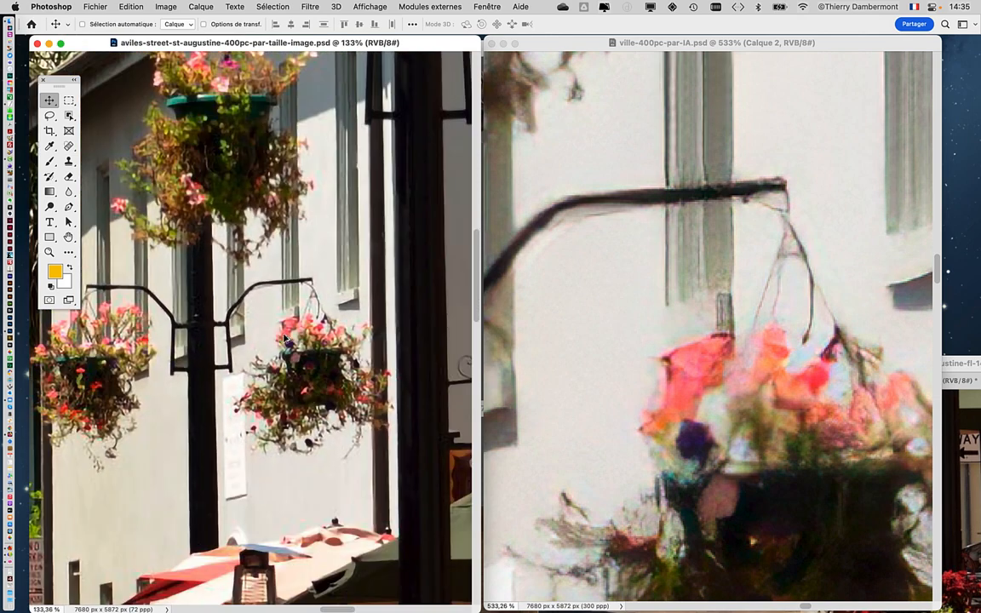
{"action": "left_click_drag", "start_coordinate": [108, 339], "coordinate": [257, 311]}
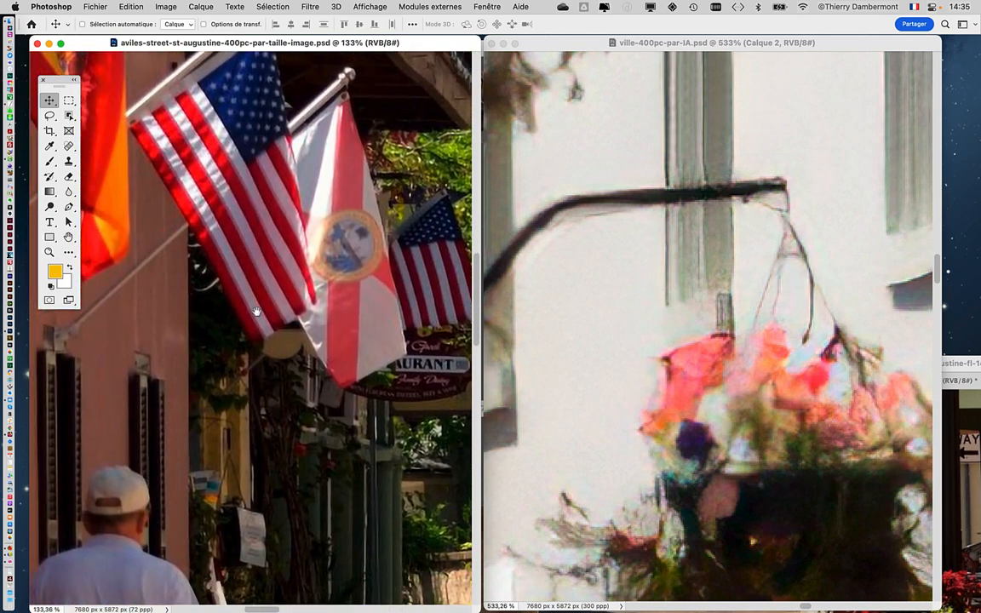
{"action": "scroll", "coordinate": [332, 235], "scroll_direction": "up", "scroll_amount": 5}
{"action": "left_click", "coordinate": [615, 278]}
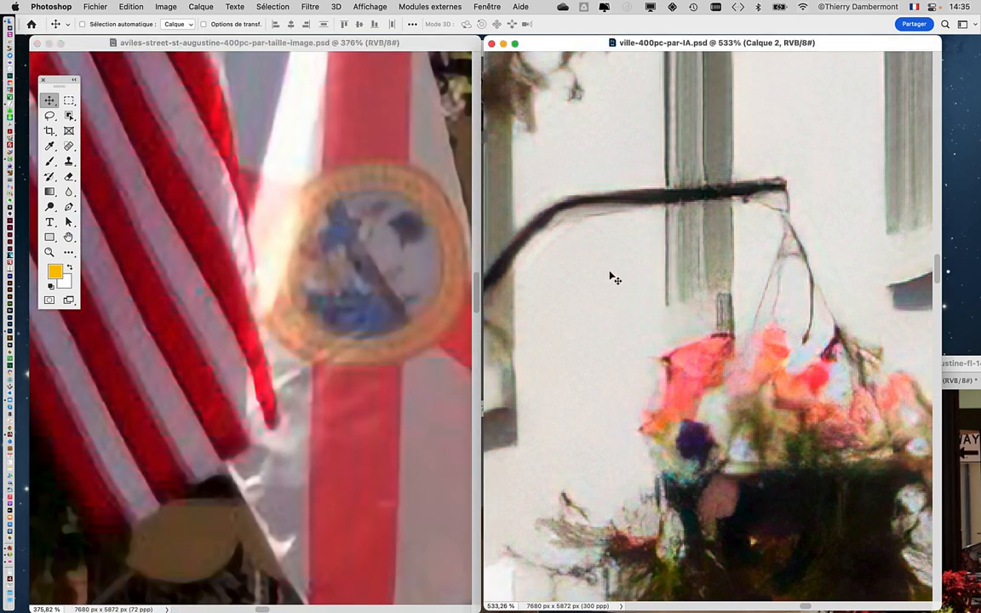
{"action": "scroll", "coordinate": [548, 299], "scroll_direction": "down", "scroll_amount": 8}
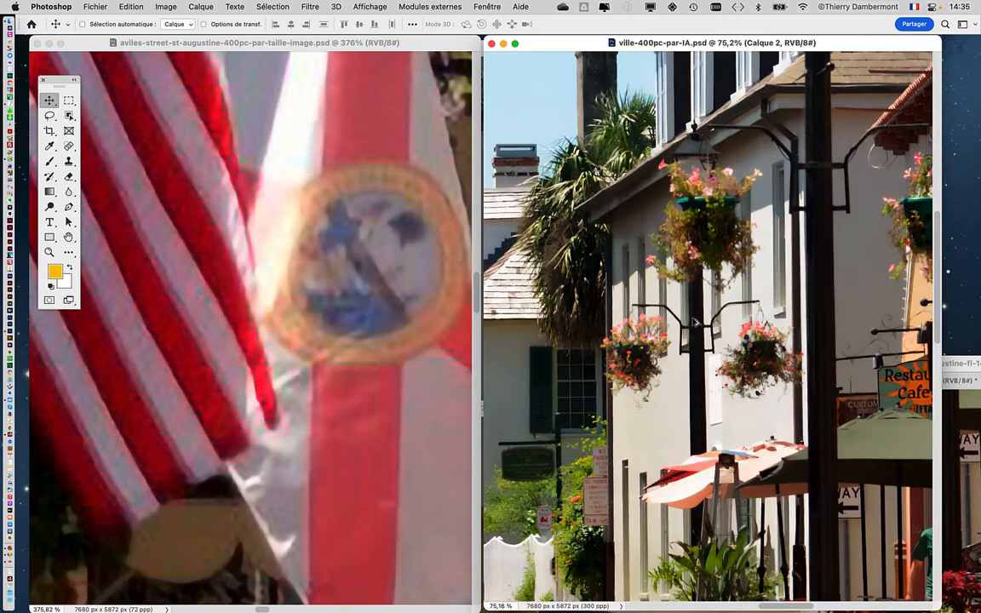
{"action": "left_click_drag", "start_coordinate": [637, 310], "coordinate": [777, 335]}
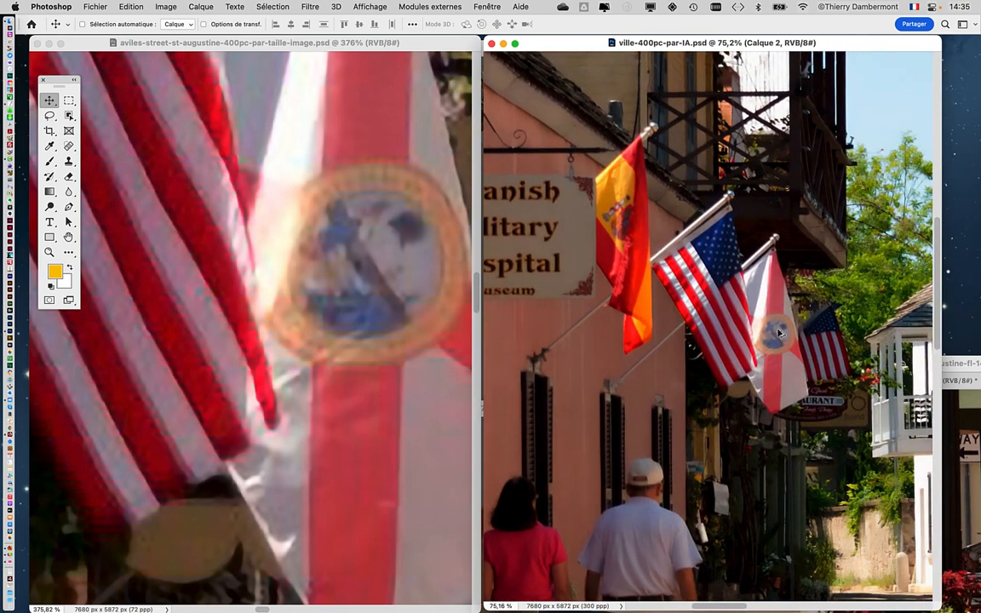
{"action": "scroll", "coordinate": [779, 335], "scroll_direction": "up", "scroll_amount": 5}
{"action": "scroll", "coordinate": [778, 335], "scroll_direction": "up", "scroll_amount": 2}
{"action": "left_click_drag", "start_coordinate": [727, 427], "coordinate": [793, 328]}
{"action": "scroll", "coordinate": [649, 375], "scroll_direction": "up", "scroll_amount": 2}
{"action": "left_click_drag", "start_coordinate": [624, 365], "coordinate": [709, 441]}
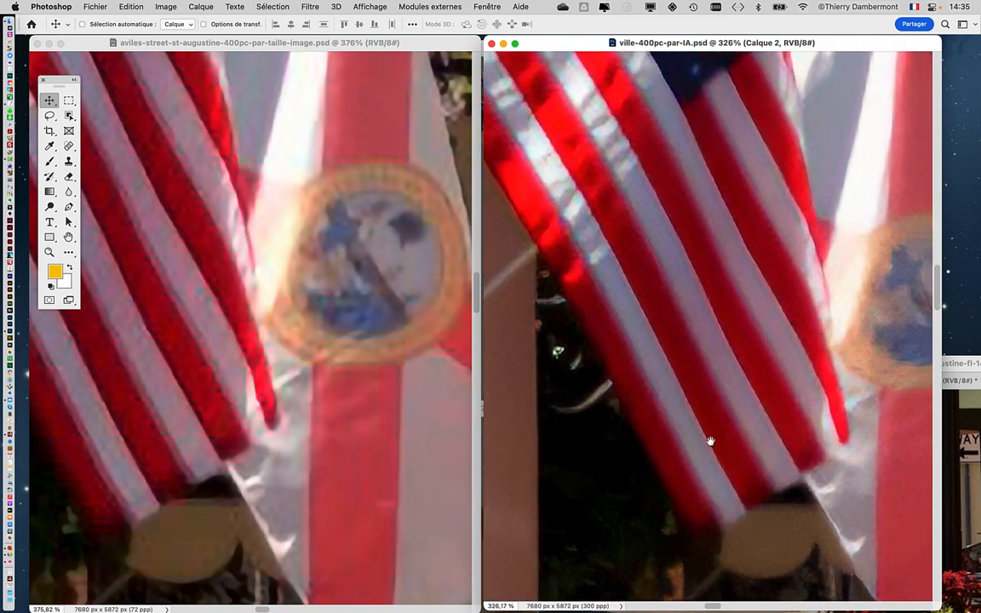
- Compare the American flag's stripes, edges and stars between the image-size version and the AI version
{"action": "left_click", "coordinate": [334, 398]}
{"action": "left_click_drag", "start_coordinate": [233, 375], "coordinate": [373, 381]}
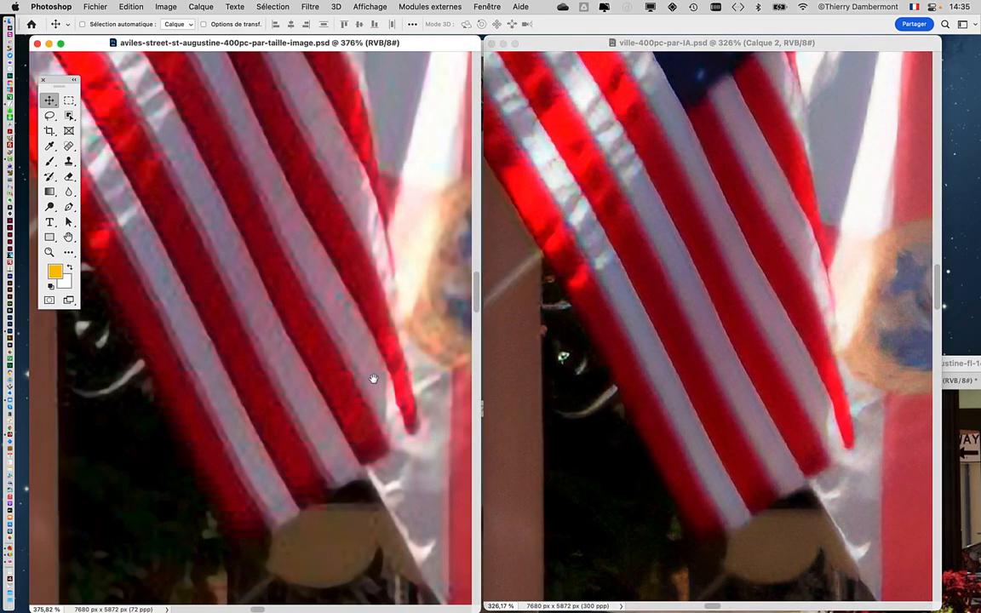
{"action": "scroll", "coordinate": [363, 393], "scroll_direction": "down", "scroll_amount": 3}
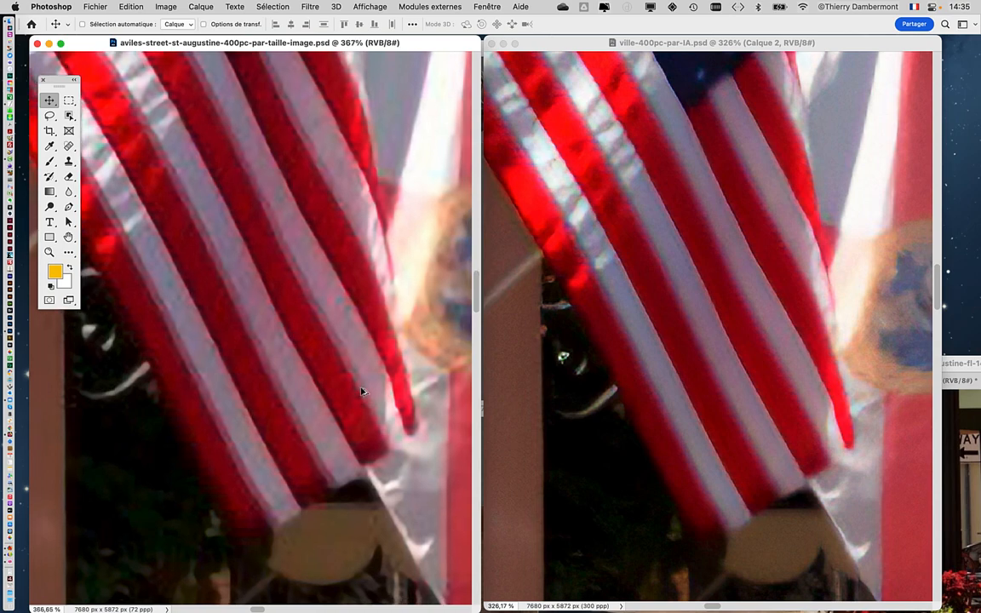
{"action": "left_click_drag", "start_coordinate": [340, 264], "coordinate": [358, 418]}
{"action": "left_click", "coordinate": [651, 326]}
{"action": "scroll", "coordinate": [686, 410], "scroll_direction": "down", "scroll_amount": 4}
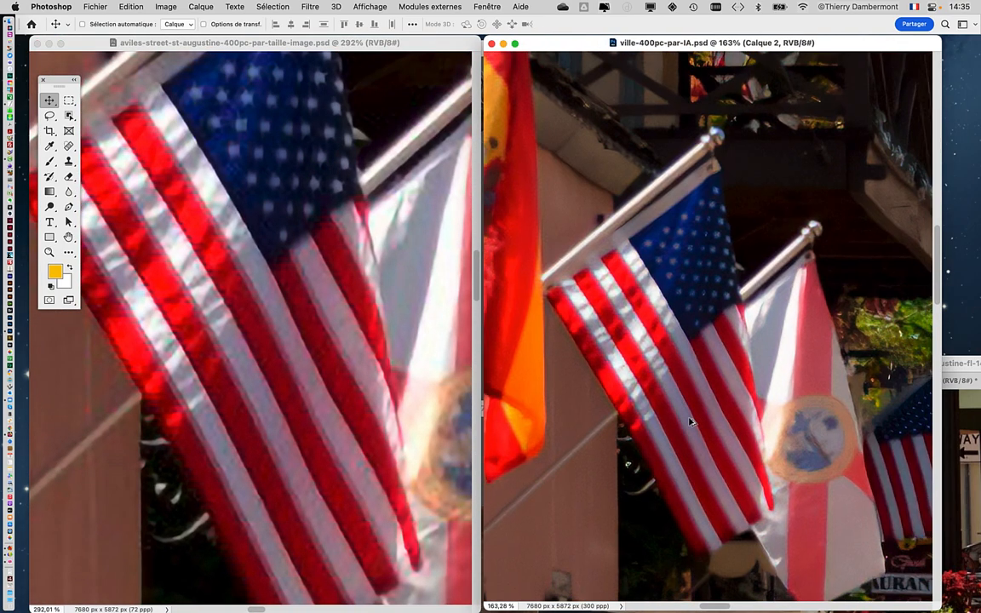
- Examine the Spanish Military Hospital Museum sign in both the image-size version and the AI version at more than 200% magnification
{"action": "left_click", "coordinate": [350, 417]}
{"action": "scroll", "coordinate": [345, 419], "scroll_direction": "down", "scroll_amount": 8}
{"action": "scroll", "coordinate": [319, 452], "scroll_direction": "left", "scroll_amount": 5}
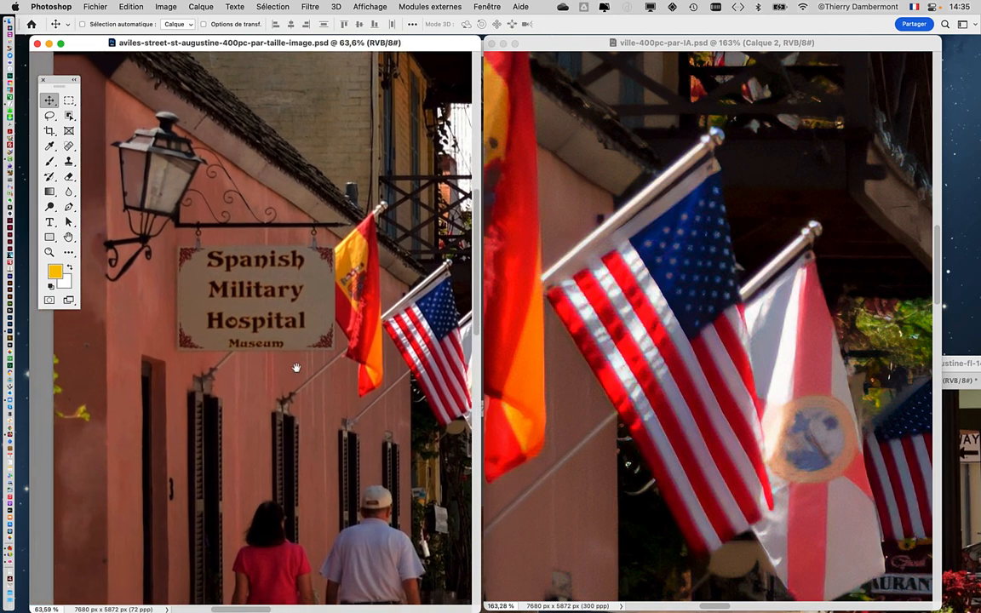
{"action": "scroll", "coordinate": [245, 280], "scroll_direction": "up", "scroll_amount": 8}
{"action": "left_click", "coordinate": [623, 293]}
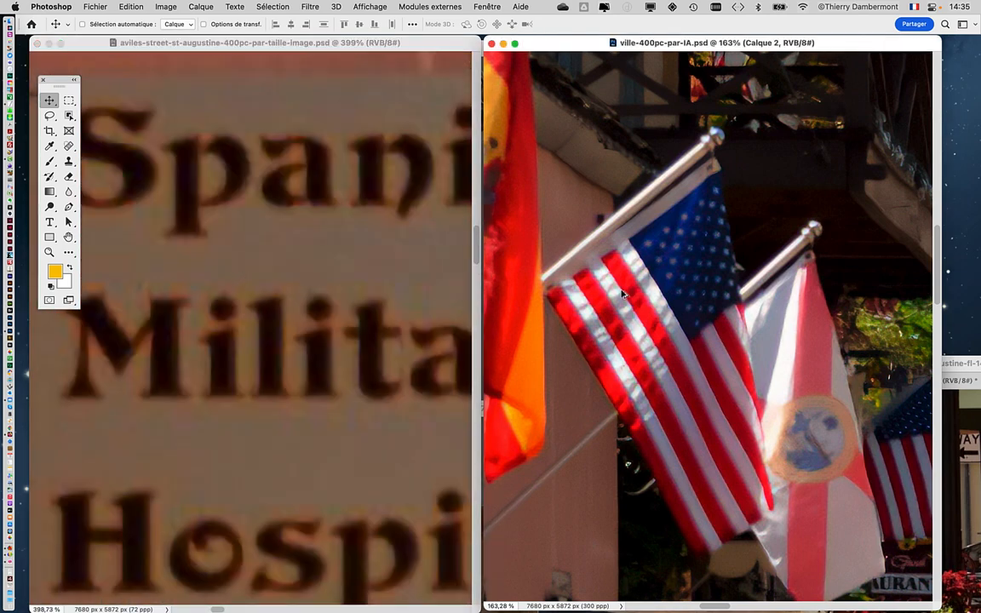
{"action": "scroll", "coordinate": [588, 298], "scroll_direction": "left", "scroll_amount": 5}
{"action": "scroll", "coordinate": [771, 226], "scroll_direction": "up", "scroll_amount": 5}
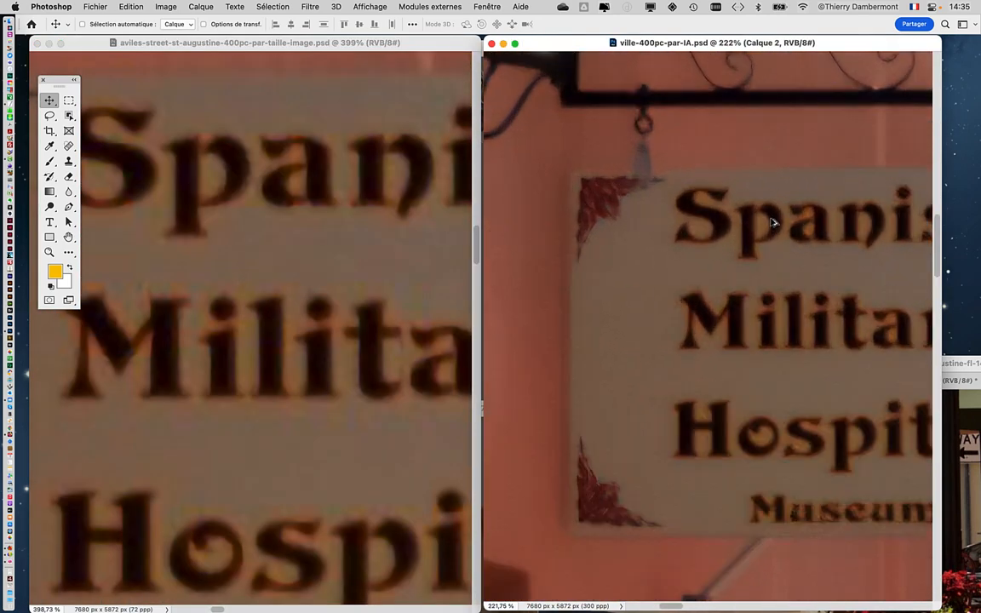
- Compare the edges of the hospital sign's lettering in both versions, magnified to about 600%
{"action": "left_click", "coordinate": [227, 237]}
{"action": "scroll", "coordinate": [385, 313], "scroll_direction": "up", "scroll_amount": 4}
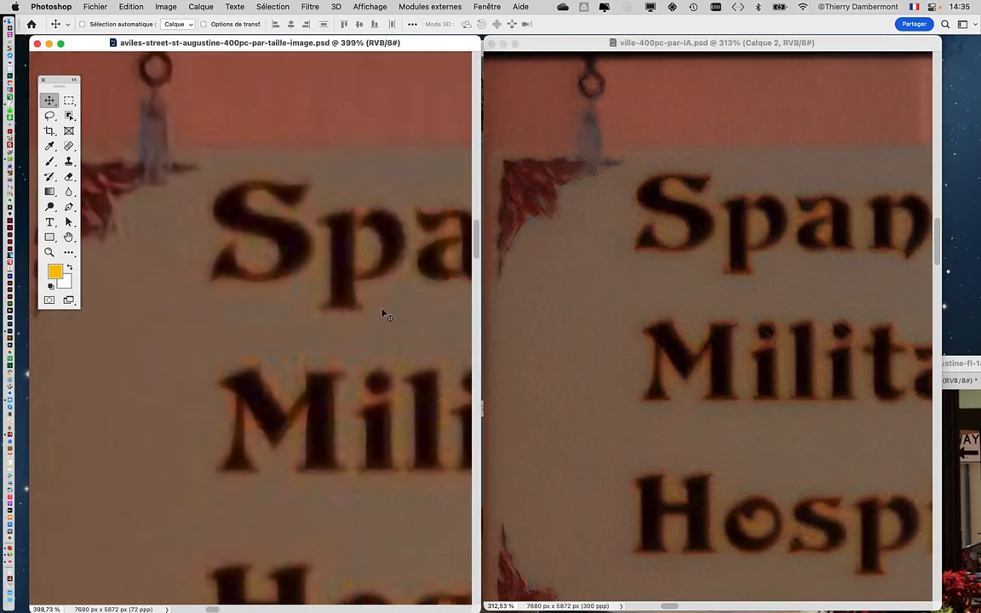
{"action": "left_click", "coordinate": [703, 269]}
{"action": "scroll", "coordinate": [702, 266], "scroll_direction": "up", "scroll_amount": 6}
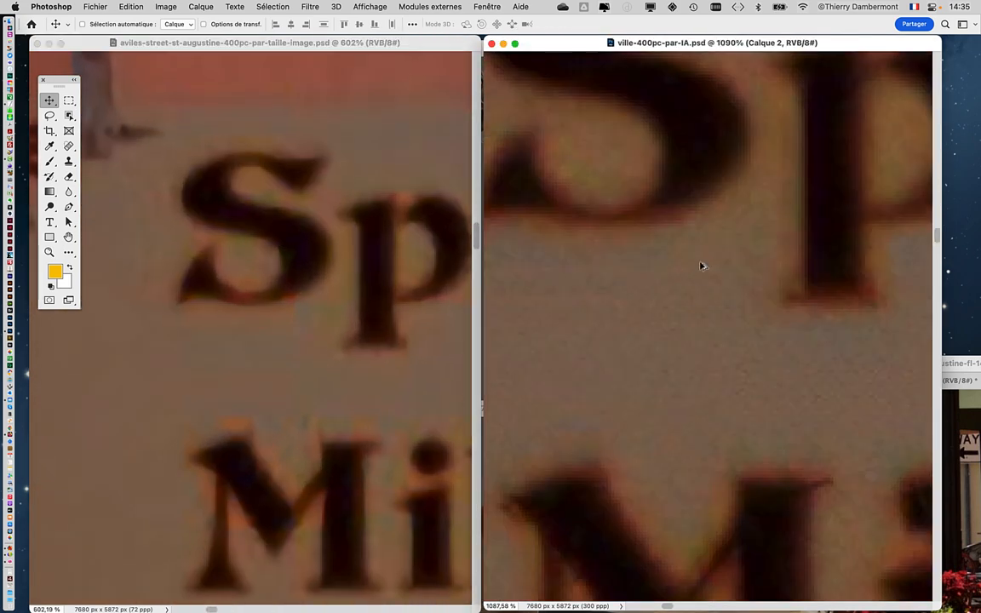
{"action": "scroll", "coordinate": [703, 269], "scroll_direction": "down", "scroll_amount": 2}
{"action": "scroll", "coordinate": [703, 270], "scroll_direction": "down", "scroll_amount": 3}
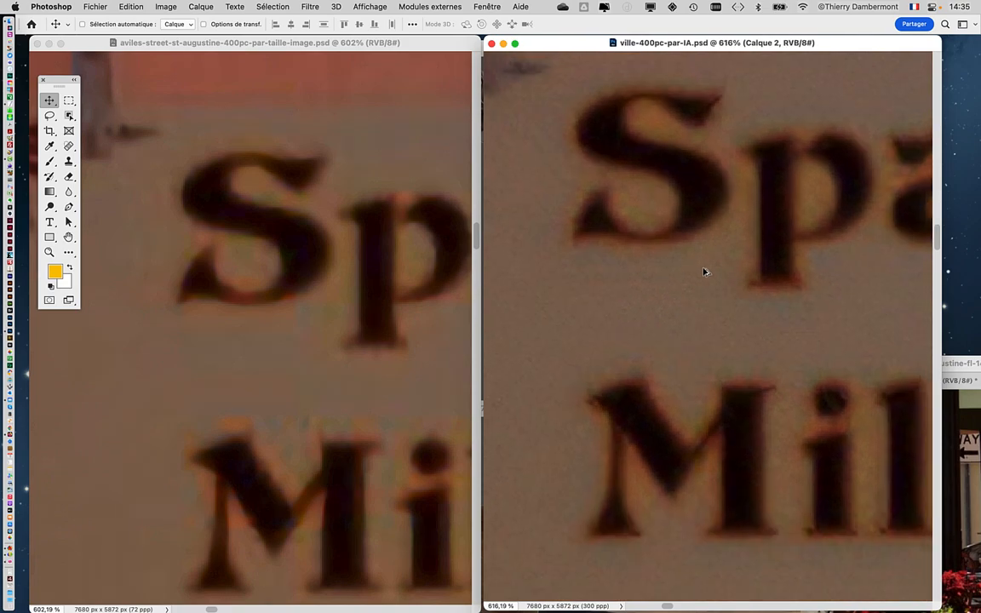
{"action": "scroll", "coordinate": [705, 275], "scroll_direction": "down", "scroll_amount": 5}
{"action": "scroll", "coordinate": [705, 275], "scroll_direction": "down", "scroll_amount": 2}
- Examine the dark restaurant and cocktails sign behind the palm trunk in the image-size version at about 419% magnification
{"action": "scroll", "coordinate": [374, 328], "scroll_direction": "down", "scroll_amount": 10}
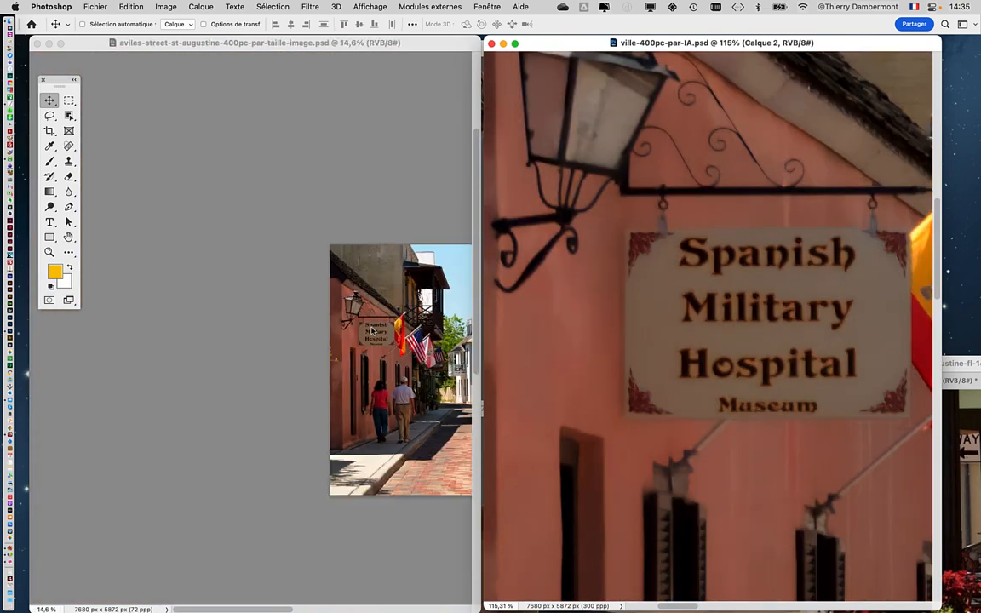
{"action": "left_click", "coordinate": [189, 329]}
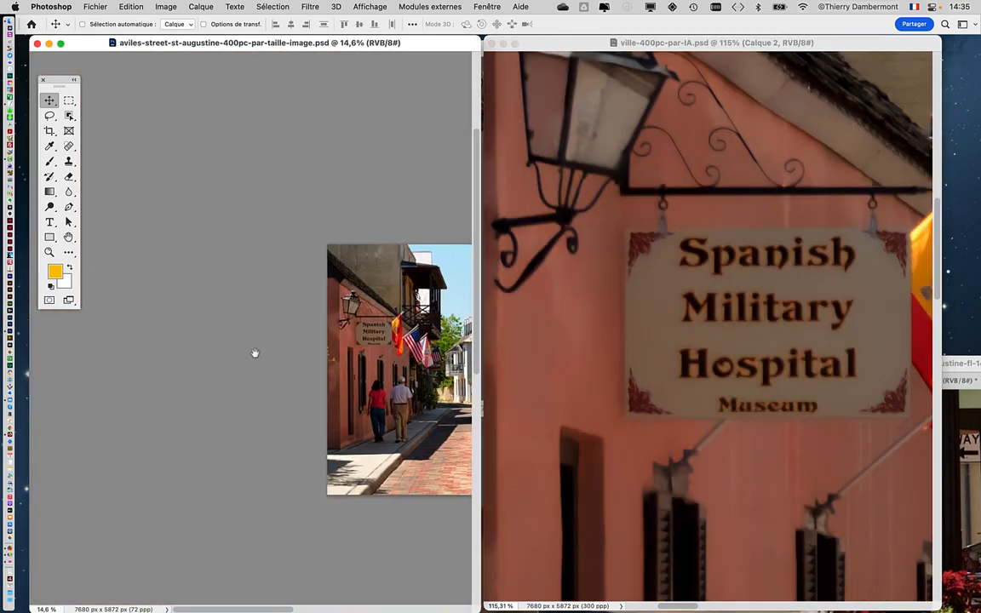
{"action": "scroll", "coordinate": [256, 353], "scroll_direction": "right", "scroll_amount": 5}
{"action": "scroll", "coordinate": [286, 387], "scroll_direction": "up", "scroll_amount": 5}
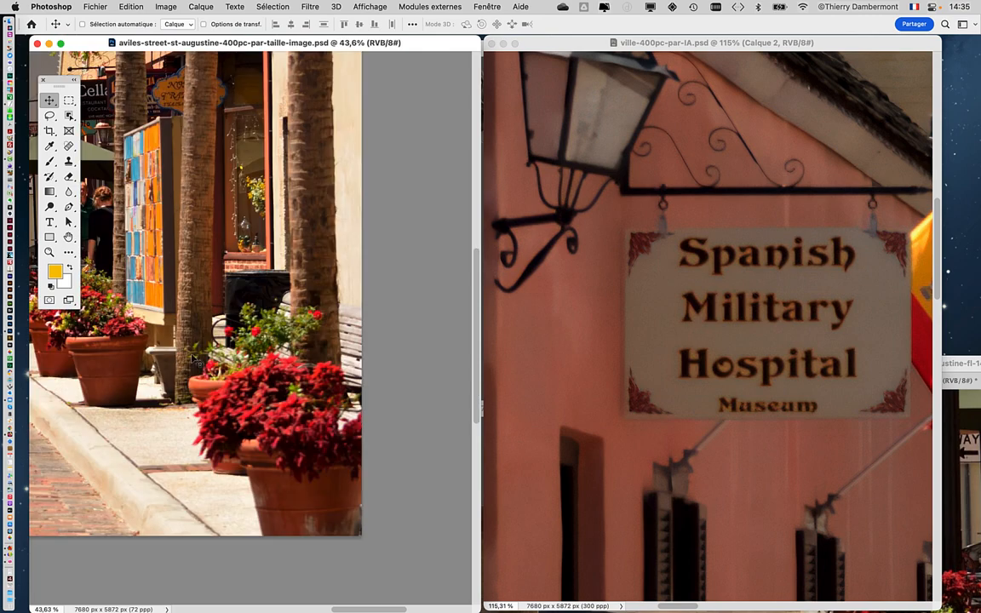
{"action": "scroll", "coordinate": [177, 325], "scroll_direction": "left", "scroll_amount": 5}
{"action": "scroll", "coordinate": [305, 180], "scroll_direction": "up", "scroll_amount": 1}
{"action": "scroll", "coordinate": [305, 180], "scroll_direction": "up", "scroll_amount": 8}
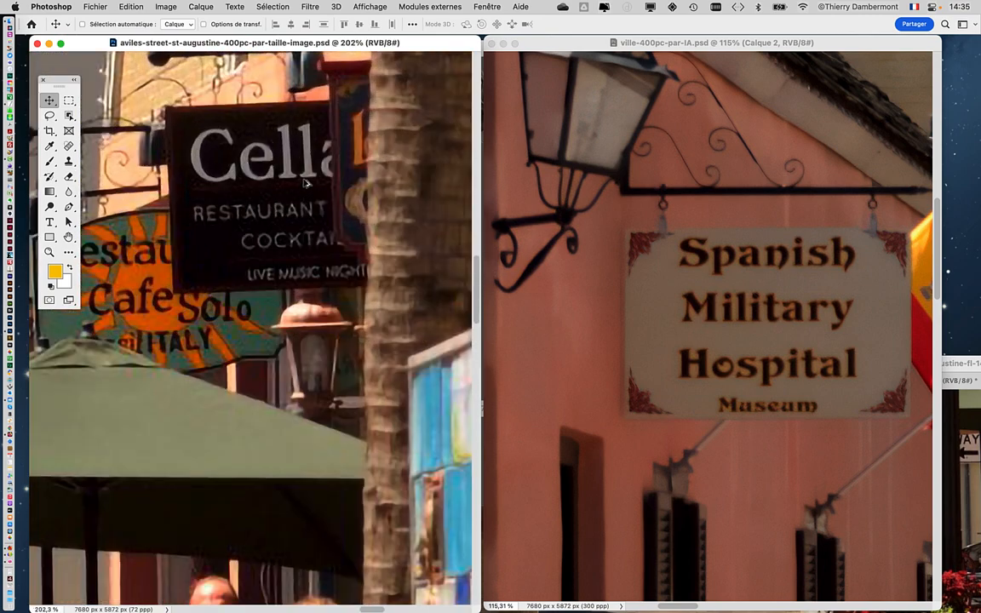
{"action": "scroll", "coordinate": [291, 196], "scroll_direction": "up", "scroll_amount": 2}
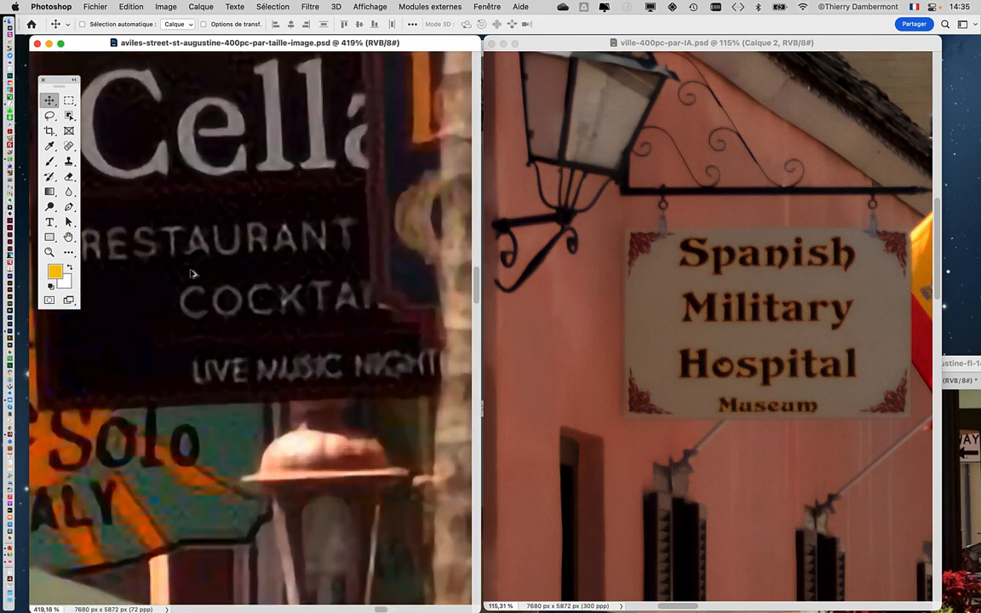
{"action": "left_click_drag", "start_coordinate": [181, 296], "coordinate": [239, 286]}
- Examine the same dark restaurant sign in the AI version, magnified to roughly 470%
{"action": "left_click", "coordinate": [669, 332]}
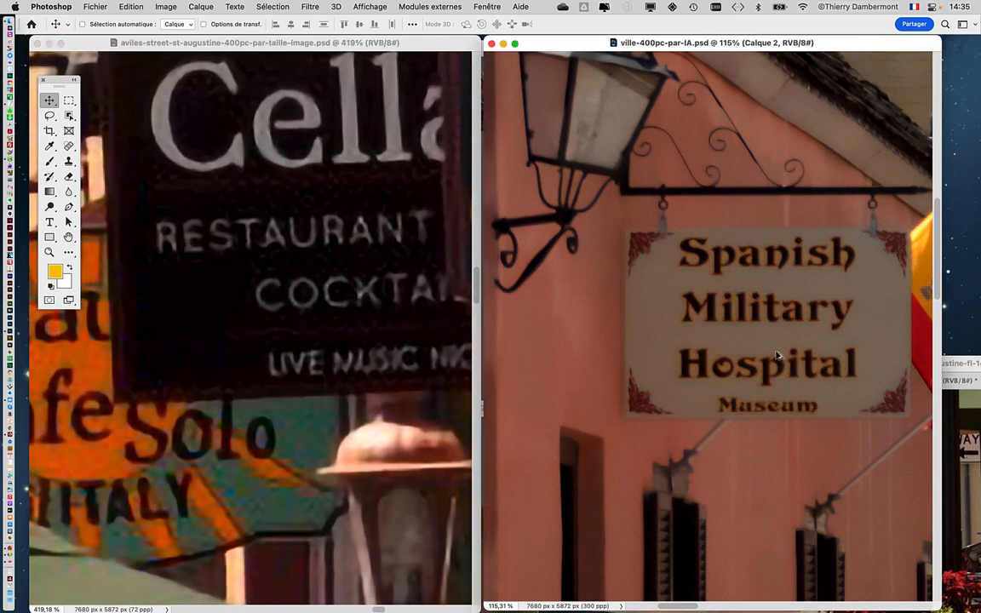
{"action": "scroll", "coordinate": [776, 355], "scroll_direction": "down", "scroll_amount": 7}
{"action": "left_click_drag", "start_coordinate": [777, 356], "coordinate": [415, 314]}
{"action": "left_click_drag", "start_coordinate": [717, 360], "coordinate": [788, 355]}
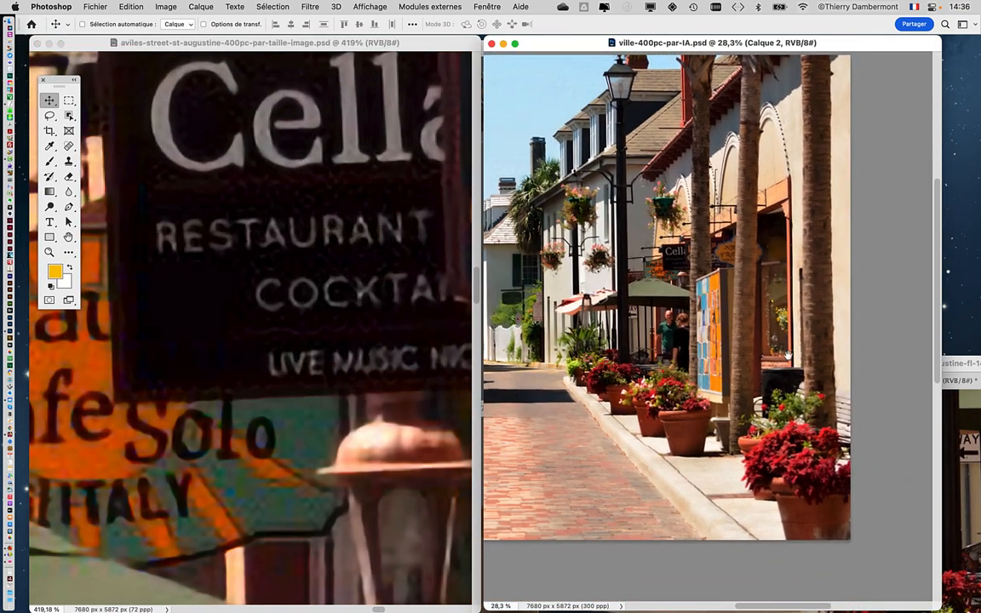
{"action": "scroll", "coordinate": [623, 240], "scroll_direction": "up", "scroll_amount": 10}
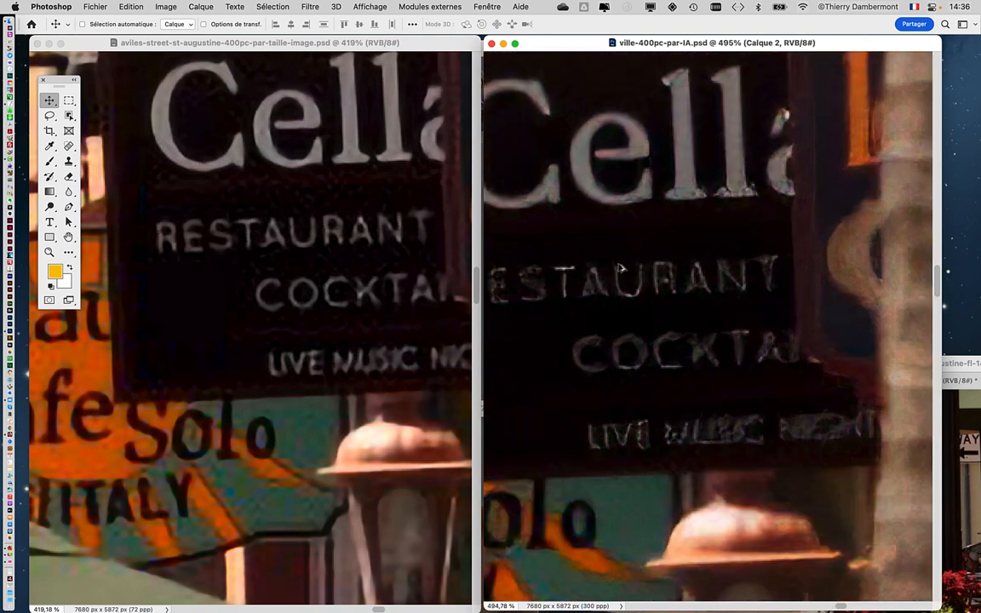
{"action": "left_click_drag", "start_coordinate": [596, 307], "coordinate": [685, 287]}
{"action": "scroll", "coordinate": [685, 293], "scroll_direction": "down", "scroll_amount": 3}
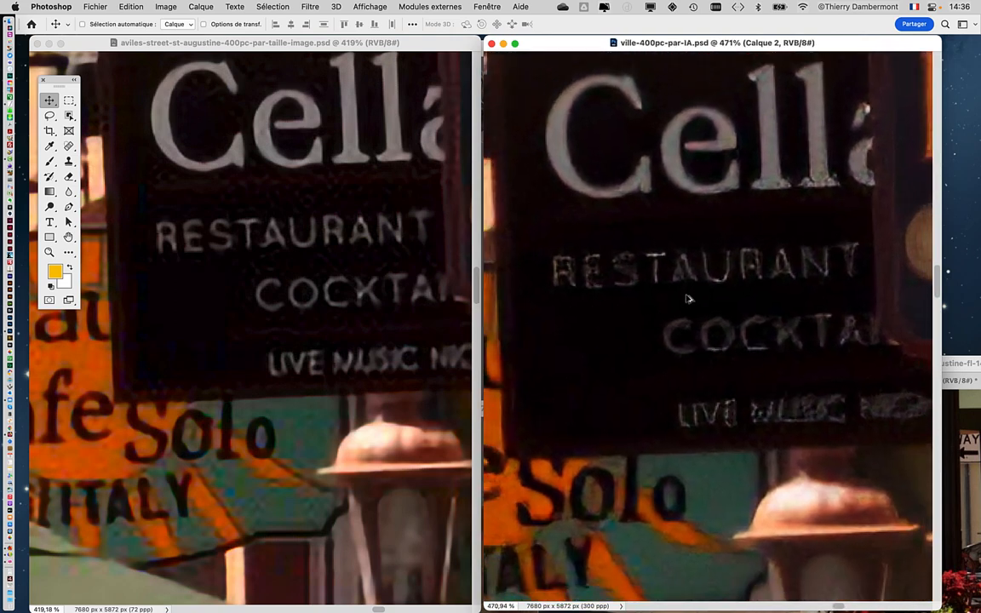
- Compare the small restaurant, cocktail and live music lettering on the dark sign between the two versions
{"action": "left_click", "coordinate": [372, 265]}
{"action": "left_click_drag", "start_coordinate": [357, 266], "coordinate": [362, 265]}
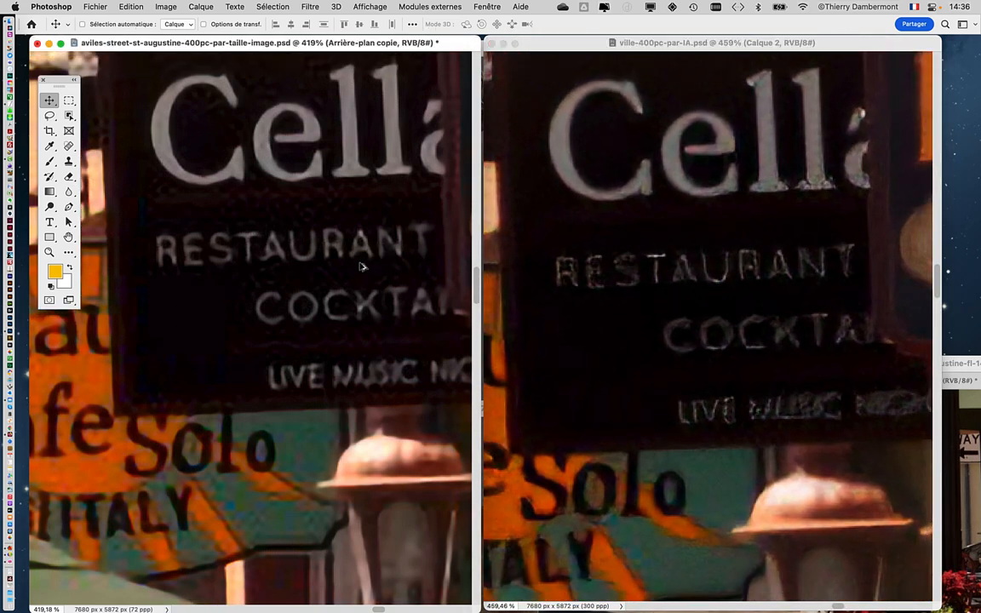
{"action": "scroll", "coordinate": [362, 264], "scroll_direction": "down", "scroll_amount": 3}
{"action": "scroll", "coordinate": [362, 267], "scroll_direction": "down", "scroll_amount": 1}
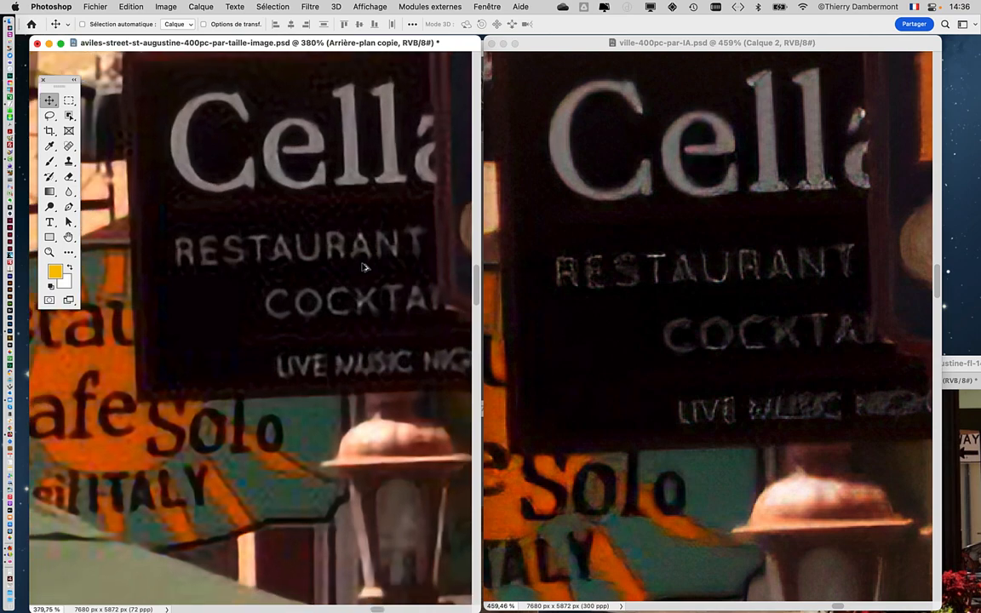
{"action": "scroll", "coordinate": [362, 269], "scroll_direction": "down", "scroll_amount": 1}
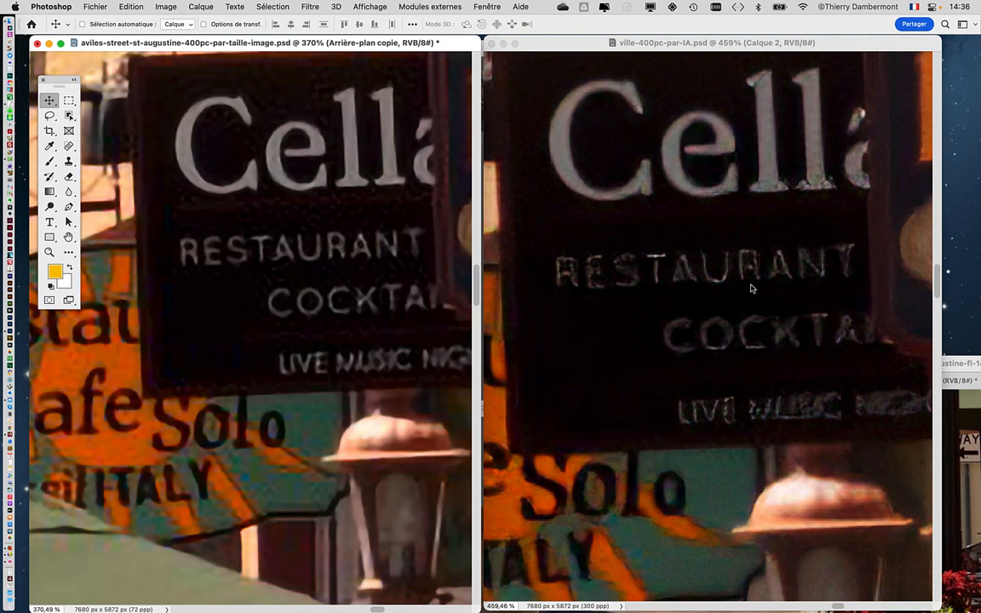
{"action": "scroll", "coordinate": [751, 289], "scroll_direction": "down", "scroll_amount": 5}
{"action": "scroll", "coordinate": [280, 350], "scroll_direction": "down", "scroll_amount": 4}
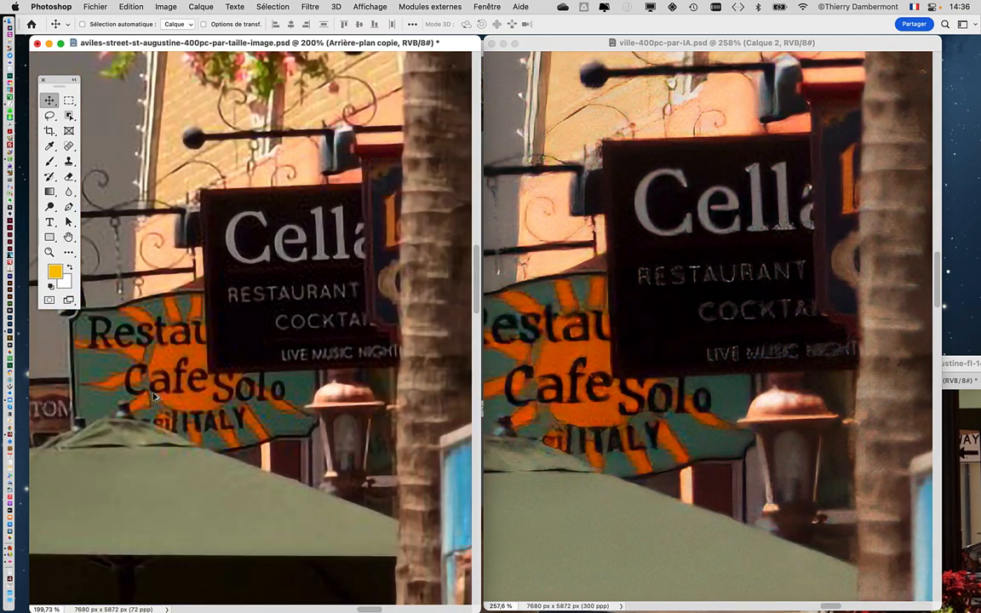
- Compare the Cafe Solo sign above the green parasol in the image-size version and the AI version
{"action": "scroll", "coordinate": [153, 393], "scroll_direction": "up", "scroll_amount": 1}
{"action": "left_click_drag", "start_coordinate": [152, 391], "coordinate": [295, 356]}
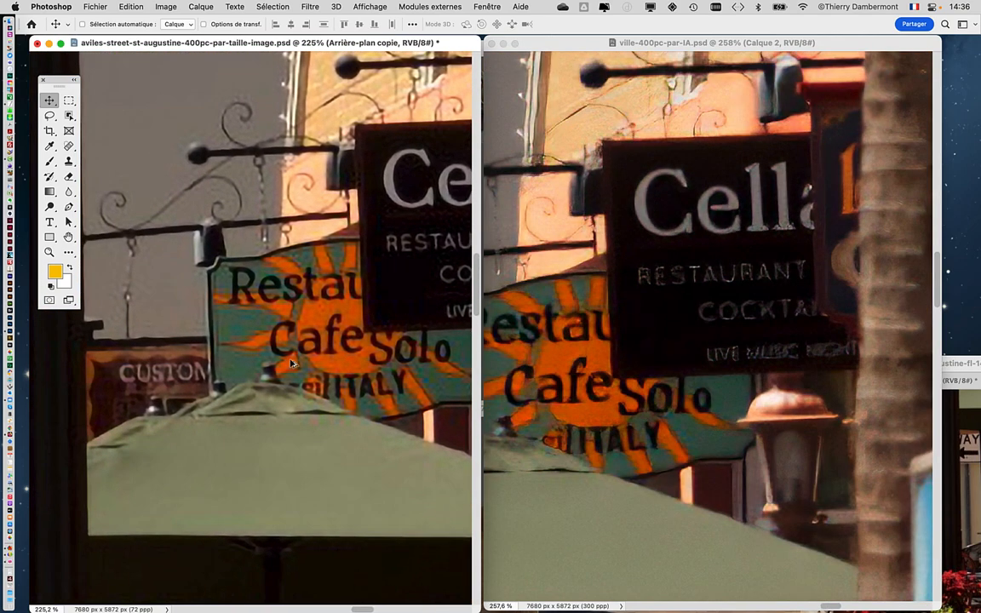
{"action": "left_click", "coordinate": [573, 400]}
{"action": "scroll", "coordinate": [573, 402], "scroll_direction": "up", "scroll_amount": 3}
{"action": "scroll", "coordinate": [597, 380], "scroll_direction": "down", "scroll_amount": 5}
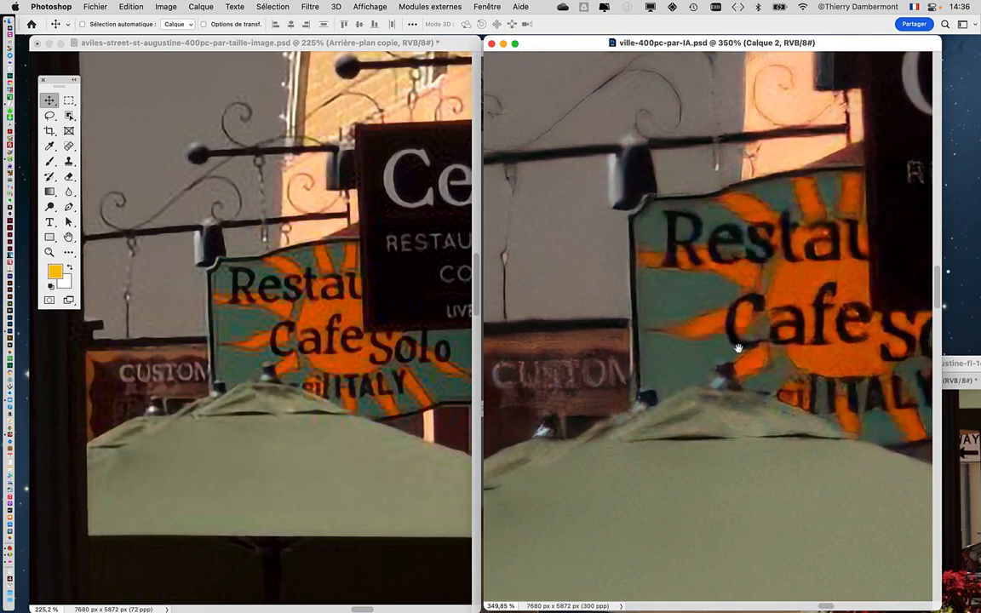
{"action": "scroll", "coordinate": [740, 362], "scroll_direction": "down", "scroll_amount": 2}
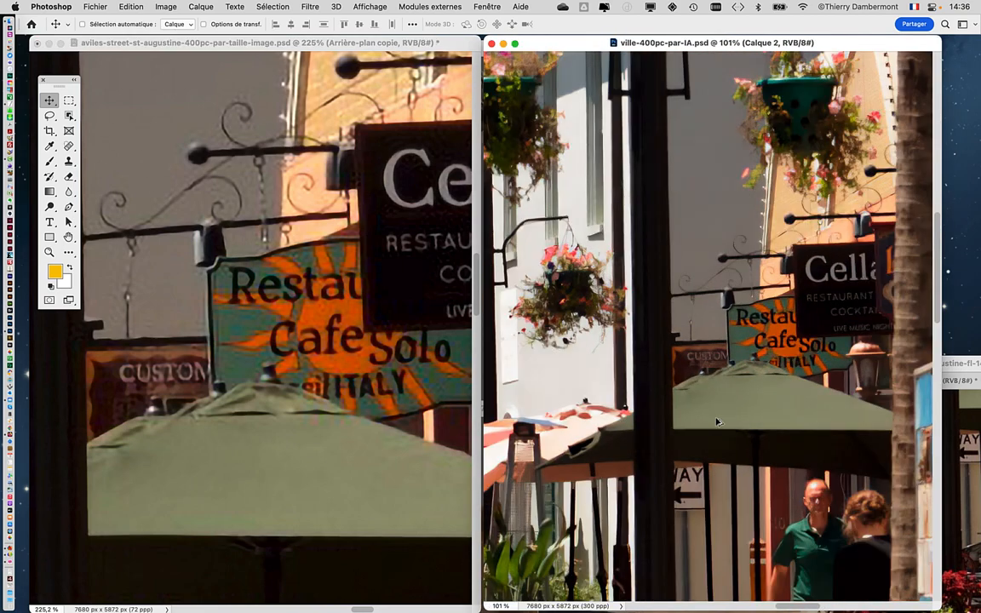
{"action": "scroll", "coordinate": [342, 395], "scroll_direction": "down", "scroll_amount": 5}
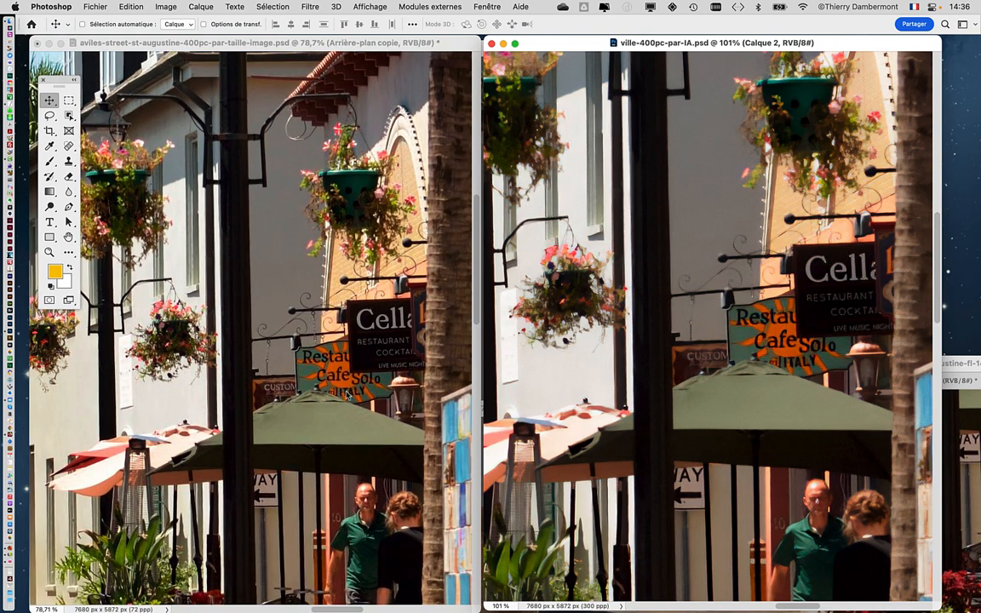
- Minimize the image-size version's window, move the AI version's window aside and show its street view at about 61.5%
{"action": "left_click", "coordinate": [48, 43]}
{"action": "left_click_drag", "start_coordinate": [554, 45], "coordinate": [591, 44]}
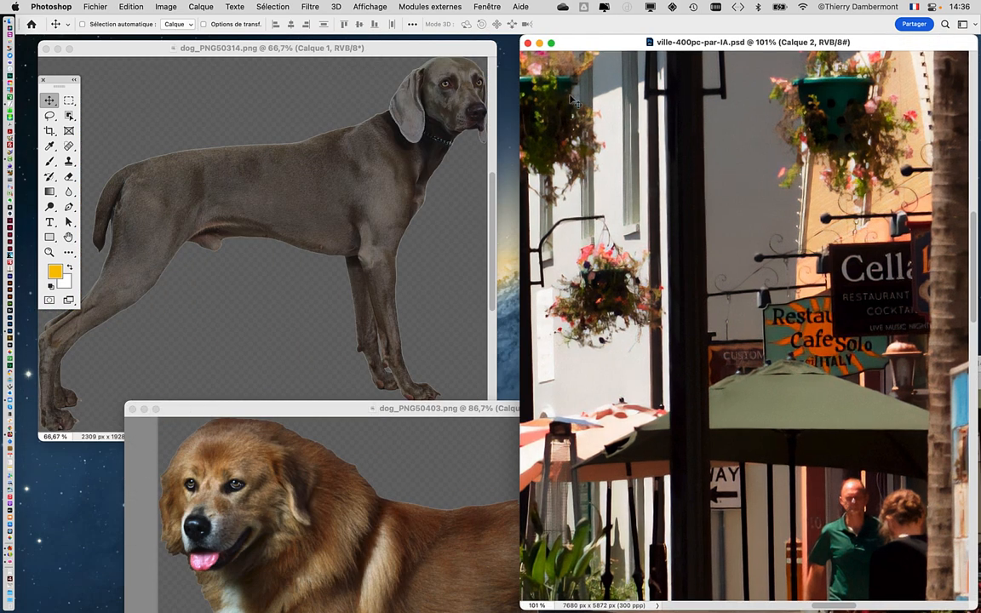
{"action": "scroll", "coordinate": [626, 95], "scroll_direction": "down", "scroll_amount": 5}
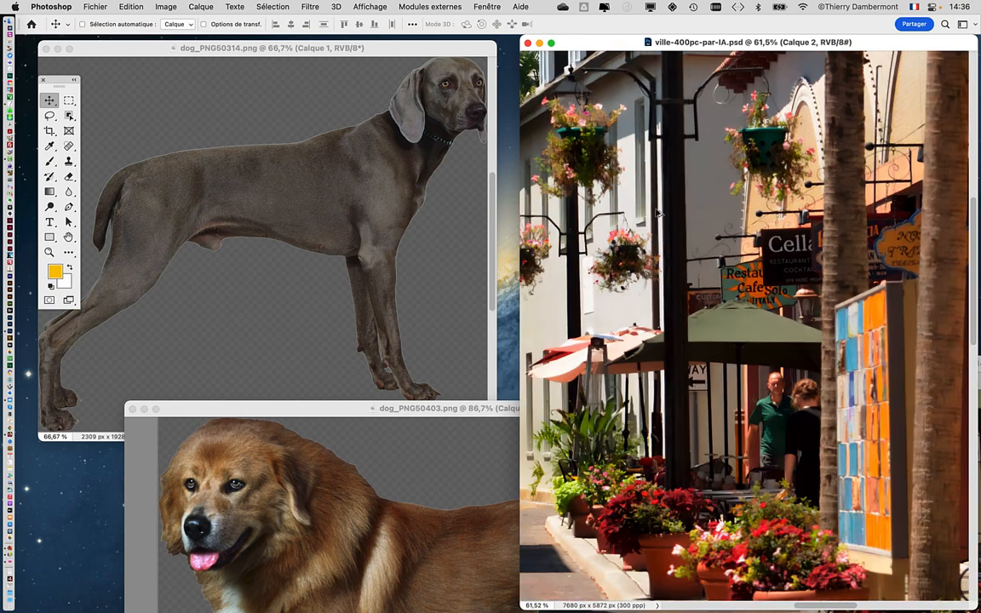